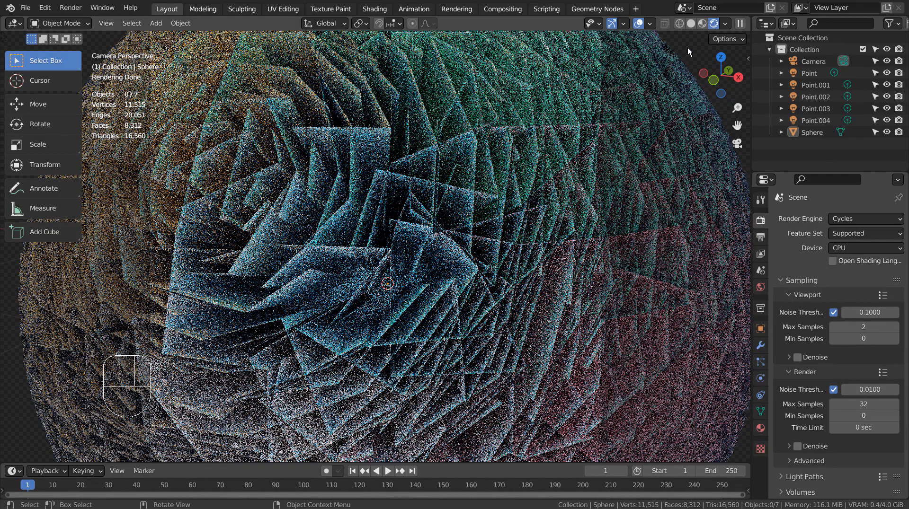
# - Examine the finished sphere artwork and its surrounding lights in Material Preview shading
pyautogui.click(698, 26)
pyautogui.click(585, 180)
pyautogui.scroll(-4, 585, 177)
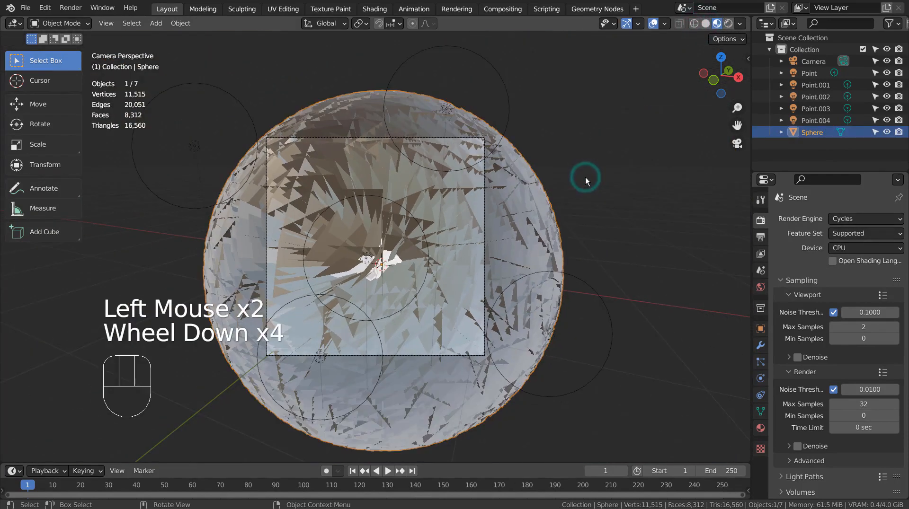
pyautogui.scroll(-1, 585, 177)
pyautogui.moveTo(656, 334); pyautogui.dragTo(362, 243, button='middle')
pyautogui.scroll(2, 361, 243)
pyautogui.scroll(-2, 491, 241)
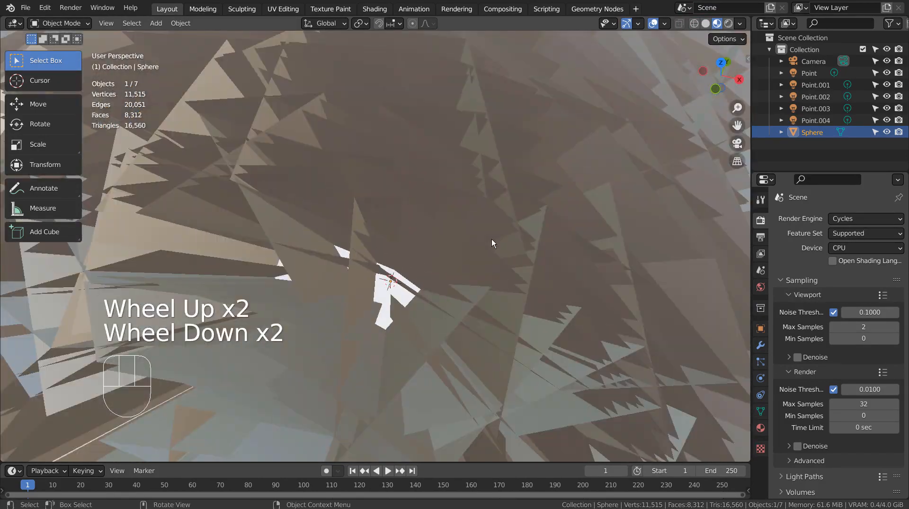
# - Inspect the overlapping faces of the finished sphere from outside and up close in Solid shading
pyautogui.click(704, 24)
pyautogui.scroll(-2, 610, 197)
pyautogui.moveTo(609, 209)
pyautogui.mouseDown(button='middle')
pyautogui.moveTo(607, 221)
pyautogui.moveTo(470, 224)
pyautogui.moveTo(409, 162)
pyautogui.moveTo(417, 133)
pyautogui.moveTo(538, 127)
pyautogui.moveTo(595, 143)
pyautogui.moveTo(532, 191)
pyautogui.mouseUp(button='middle')
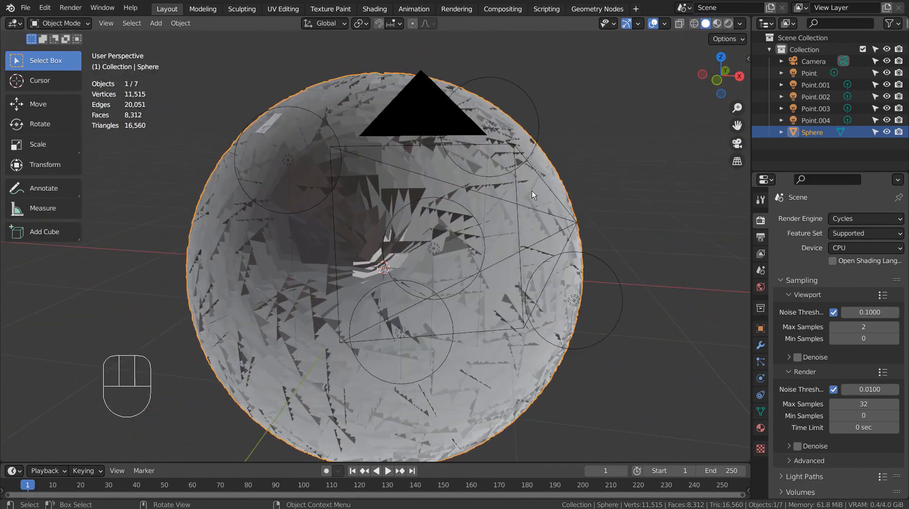
pyautogui.scroll(2, 452, 203)
pyautogui.scroll(1, 452, 203)
pyautogui.moveTo(452, 203); pyautogui.dragTo(498, 231, button='middle')
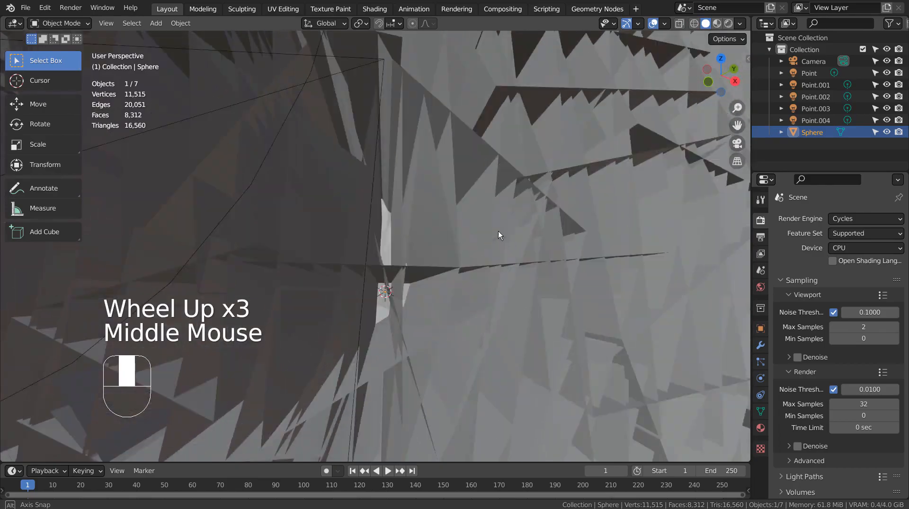
pyautogui.scroll(-2, 501, 231)
pyautogui.scroll(-1, 501, 231)
# - Display the scene in Wireframe shading and inspect the dense inner structure of the sphere
pyautogui.click(694, 24)
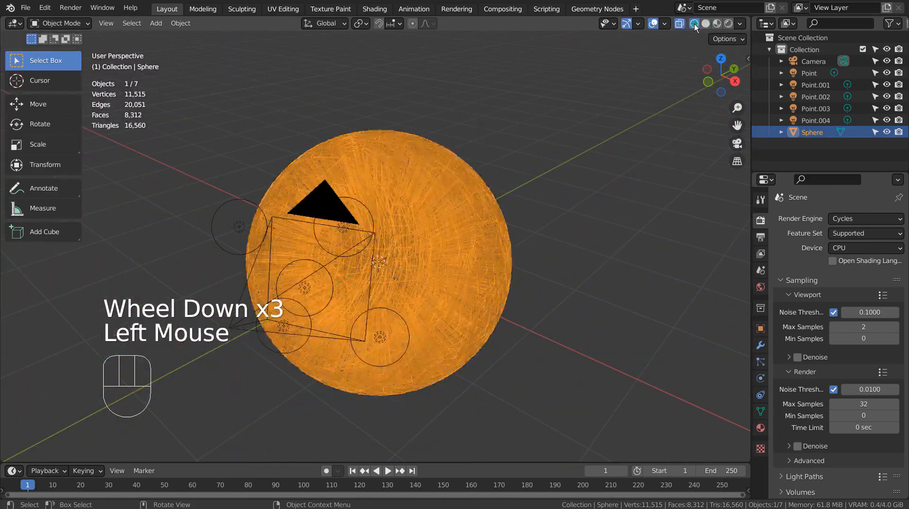
pyautogui.scroll(2, 460, 267)
pyautogui.moveTo(459, 270); pyautogui.dragTo(548, 260, button='middle')
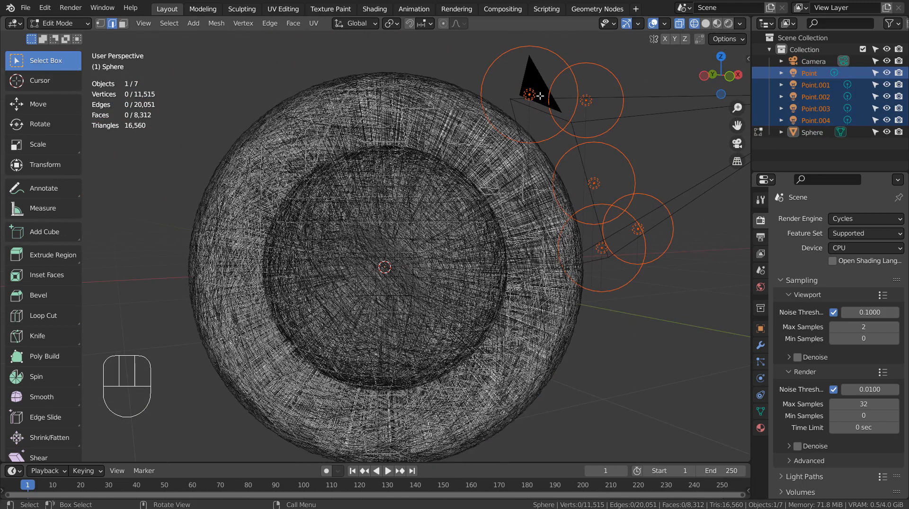
pyautogui.click(527, 96)
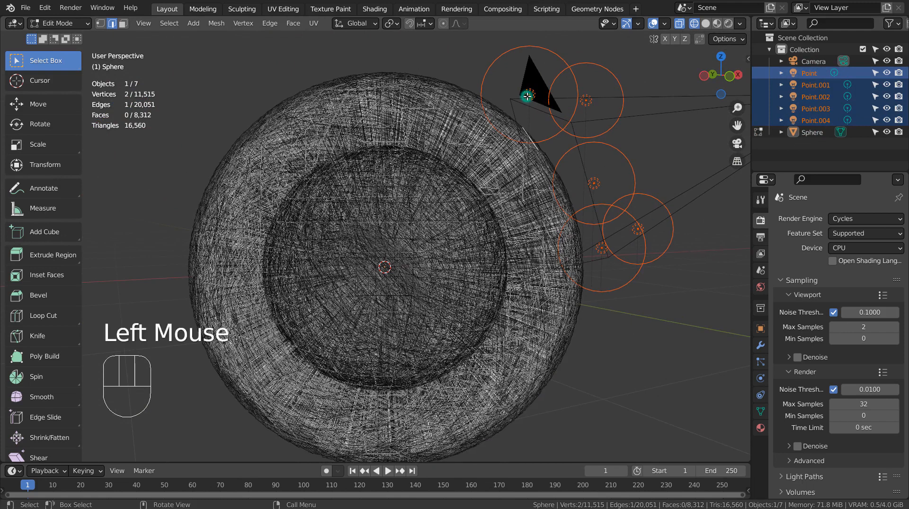
pyautogui.click(793, 76)
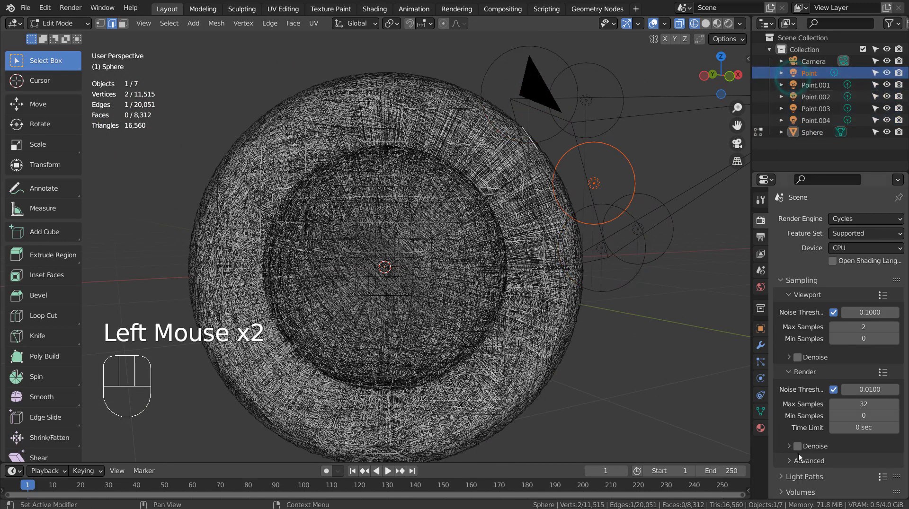
pyautogui.click(761, 429)
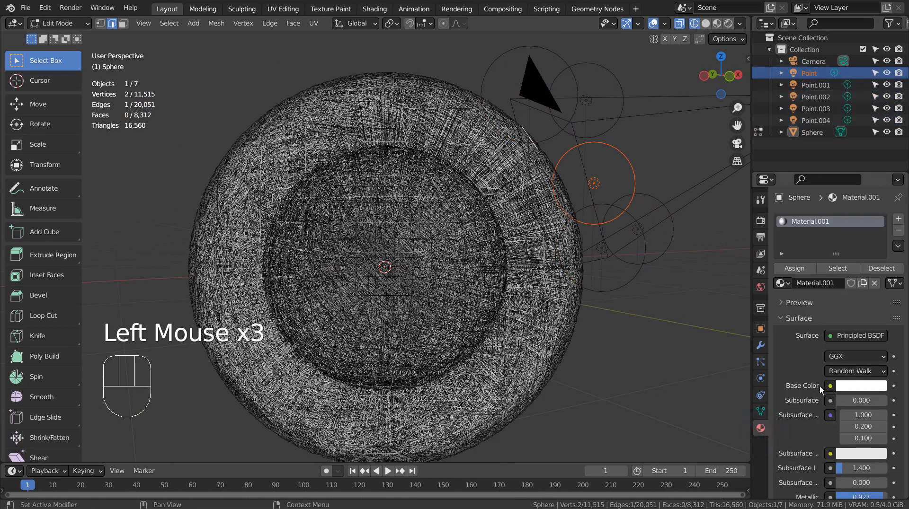
pyautogui.click(760, 411)
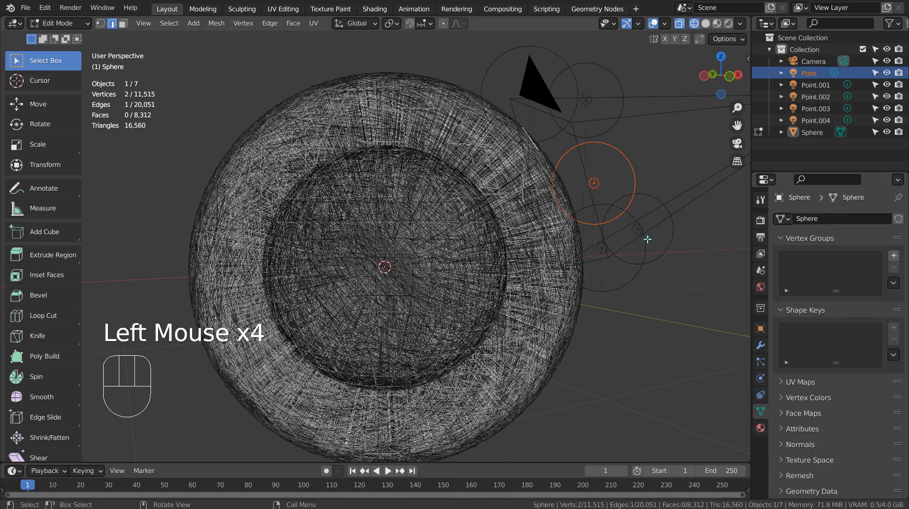
pyautogui.click(638, 225)
pyautogui.click(638, 224)
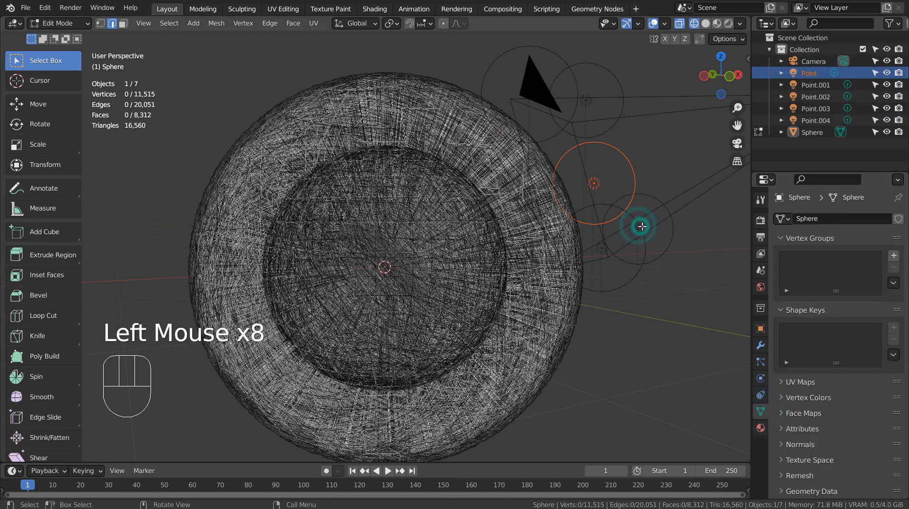
# - Return to Object Mode and examine the light settings of the five point lights one after another
pyautogui.press('Tab')
pyautogui.click(639, 229)
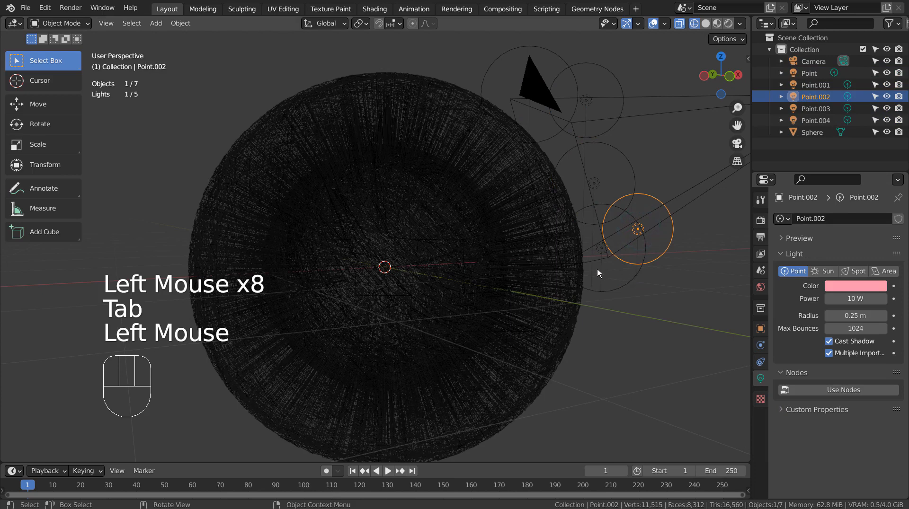
pyautogui.click(809, 87)
pyautogui.click(811, 96)
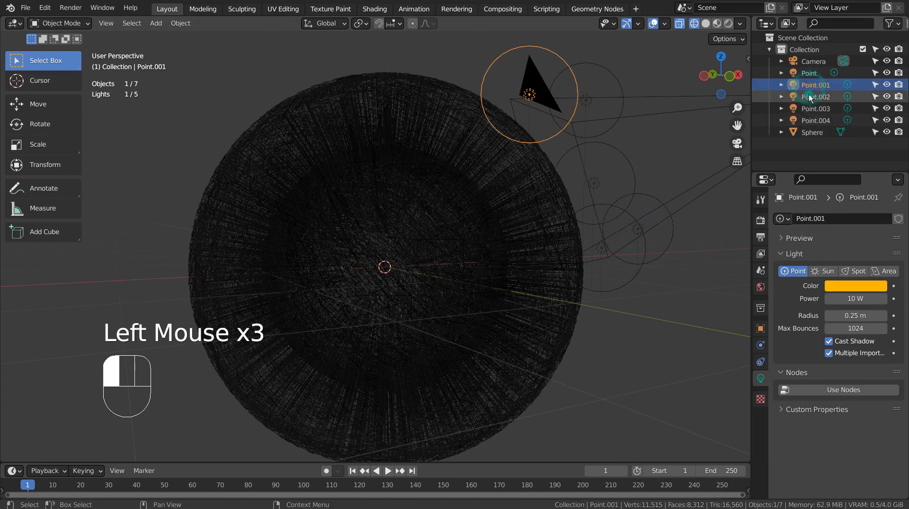
pyautogui.click(810, 109)
pyautogui.click(810, 119)
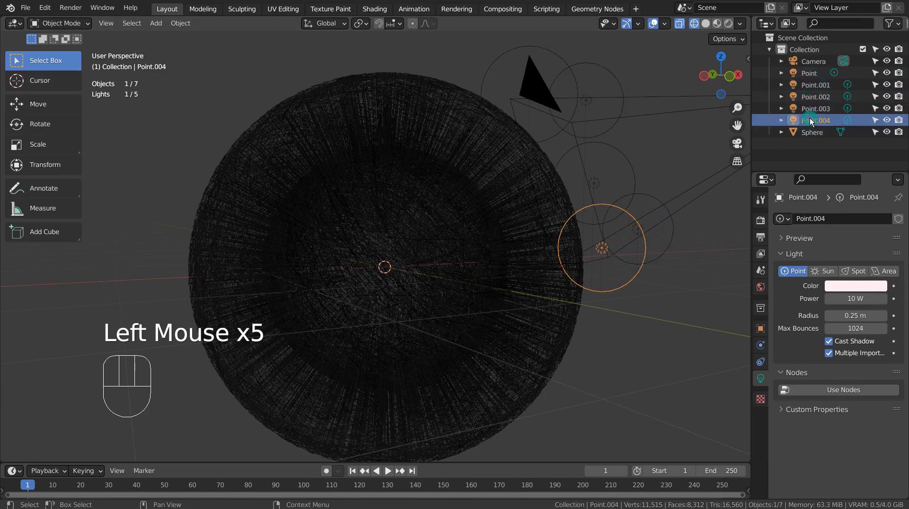
pyautogui.click(811, 109)
pyautogui.click(812, 96)
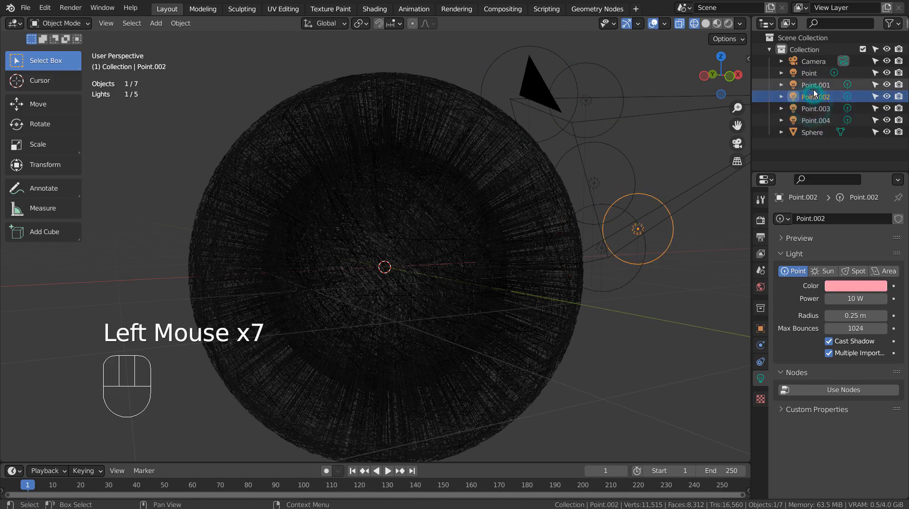
pyautogui.click(810, 85)
pyautogui.click(808, 74)
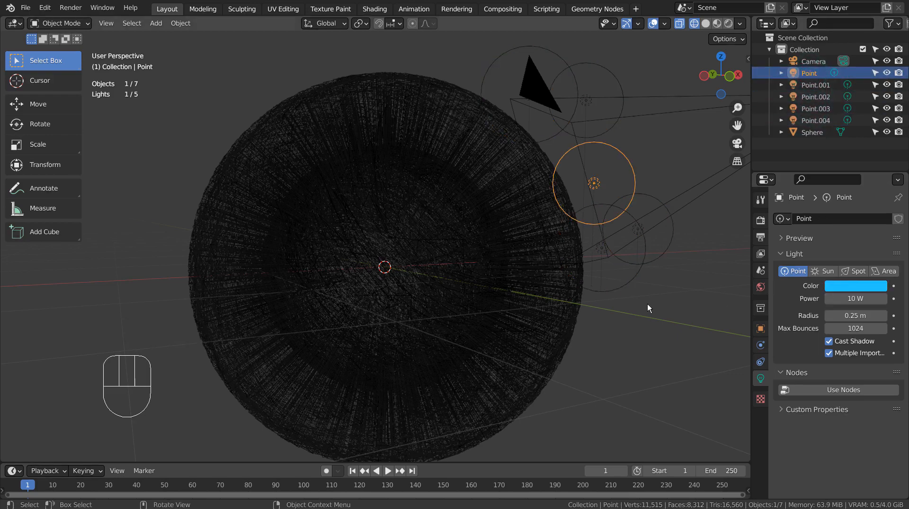
# - Select the large sphere and display the scene in Solid shading
pyautogui.moveTo(648, 307); pyautogui.dragTo(533, 286, button='middle')
pyautogui.click(560, 199)
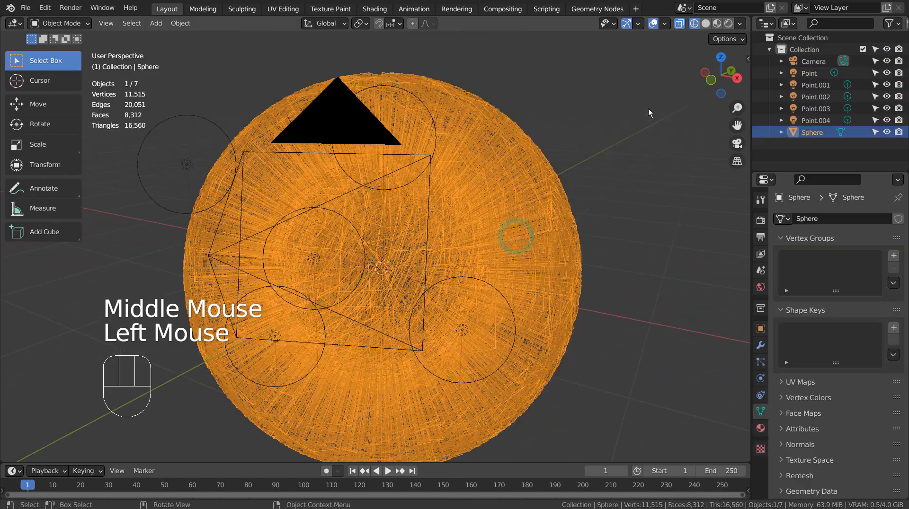
pyautogui.click(706, 23)
pyautogui.moveTo(539, 232)
pyautogui.mouseDown(button='middle')
pyautogui.moveTo(615, 229)
pyautogui.moveTo(414, 282)
pyautogui.mouseUp(button='middle')
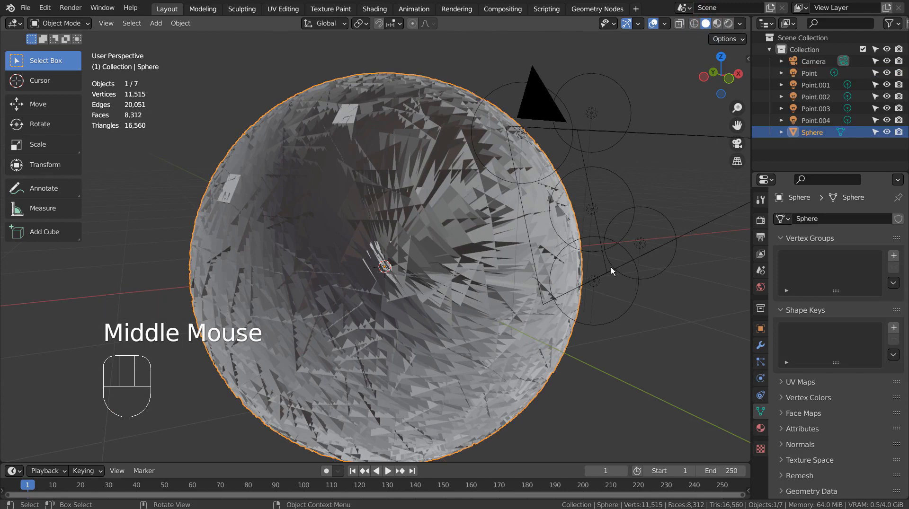
# - Move the sphere and all five point lights into a new collection named Collection 2
pyautogui.keyDown('shift'); pyautogui.click(809, 73); pyautogui.keyUp('shift')
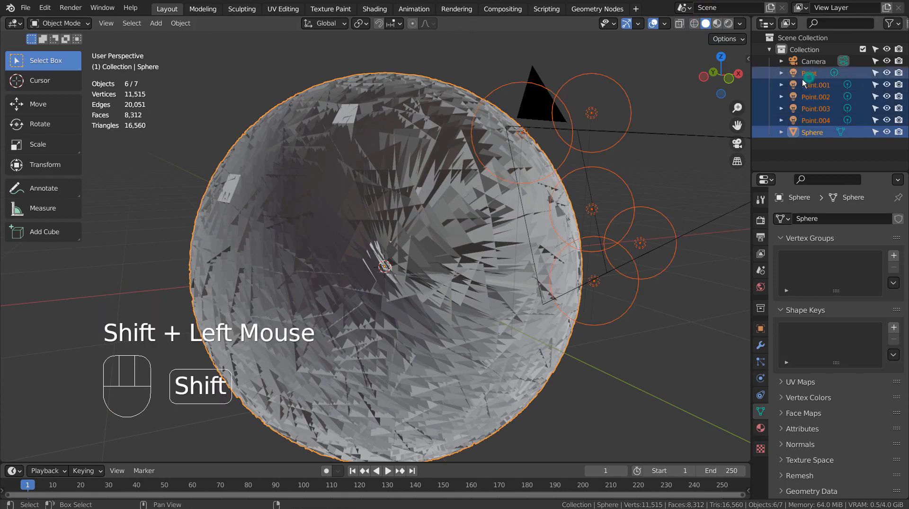
pyautogui.press('m')
pyautogui.click(558, 206)
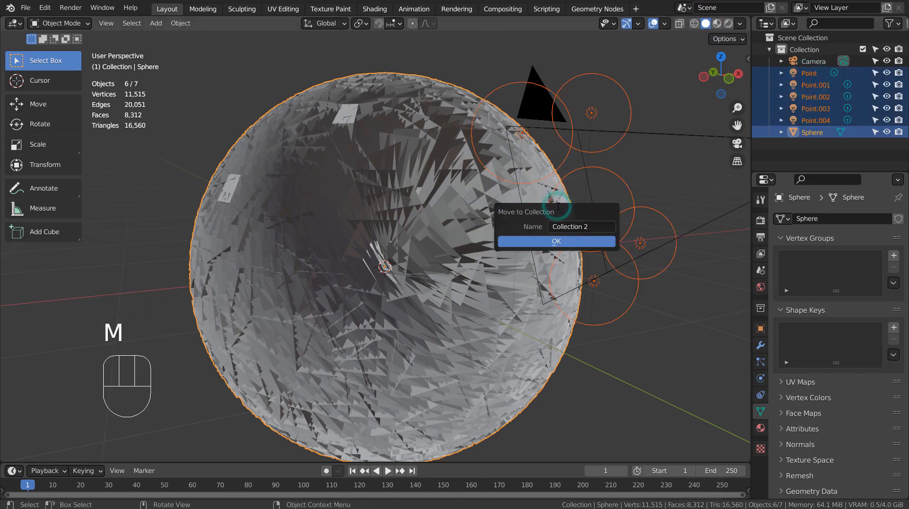
pyautogui.click(556, 242)
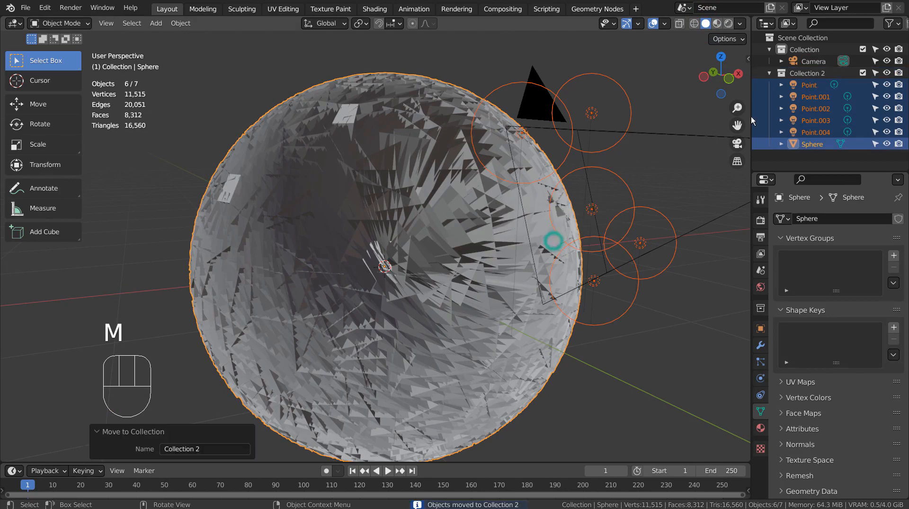
# - Collapse Collection 2 and hide both that collection and the camera from the viewport
pyautogui.click(769, 74)
pyautogui.click(887, 73)
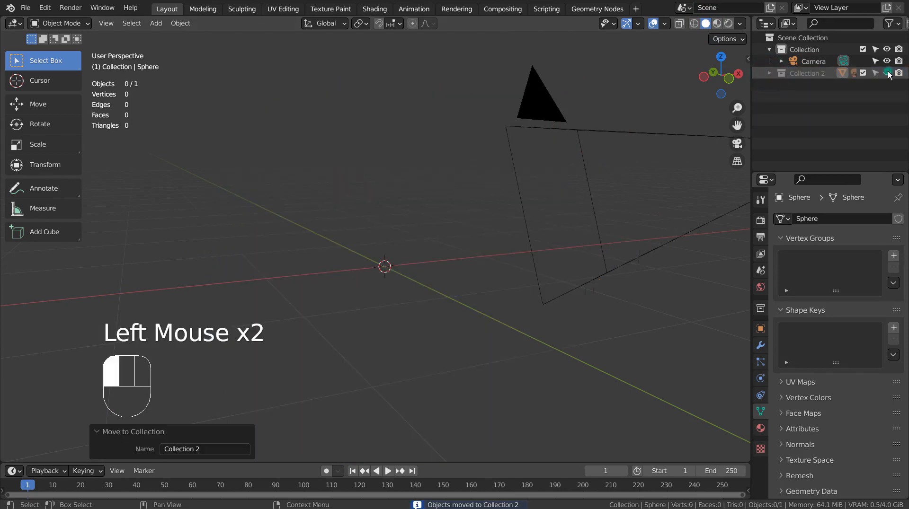
pyautogui.click(887, 61)
pyautogui.moveTo(426, 279)
pyautogui.mouseDown(button='middle')
pyautogui.moveTo(441, 286)
pyautogui.moveTo(425, 288)
pyautogui.mouseUp(button='middle')
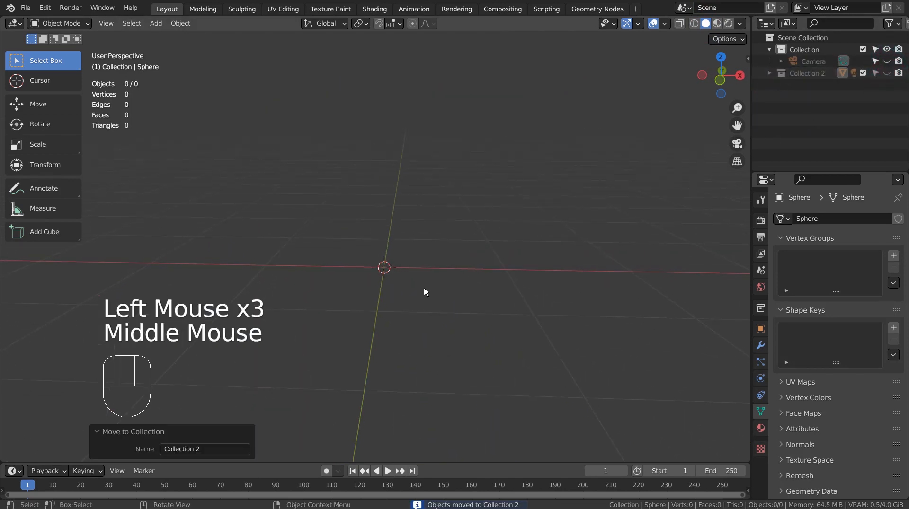
# - Add a UV sphere with 32 segments, 16 rings and a 1 m radius at the world origin
pyautogui.hotkey('shift', 'a')
pyautogui.moveTo(424, 260)
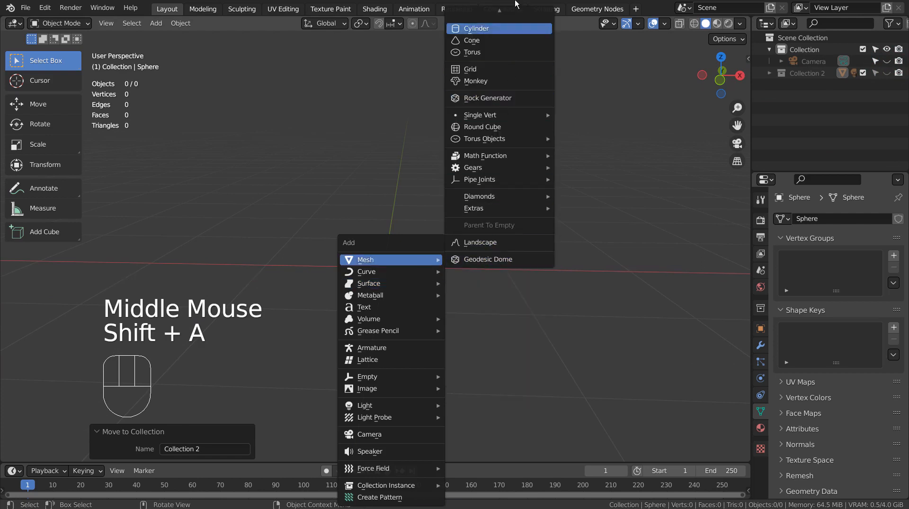
pyautogui.moveTo(506, 11)
pyautogui.click(506, 50)
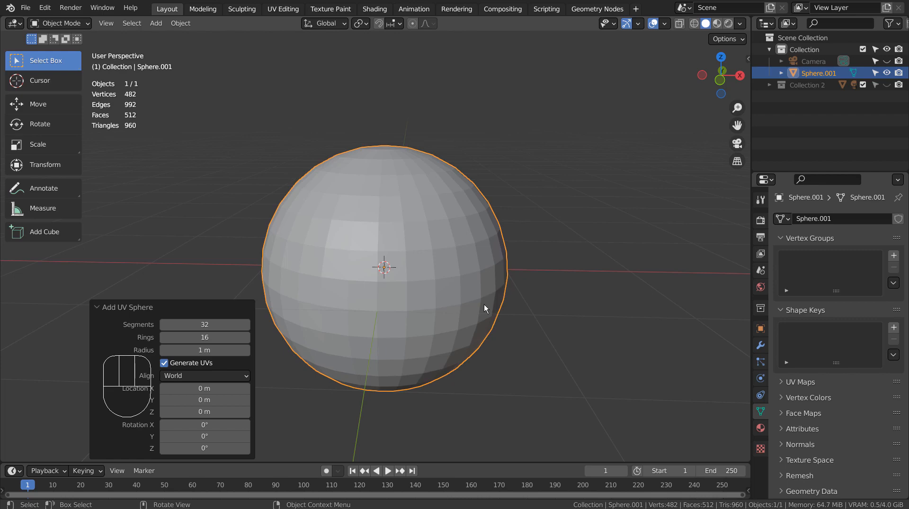
# - In Edit Mode, select one horizontal edge loop of the new sphere and extend the selection to all edges of similar direction
pyautogui.press('Tab')
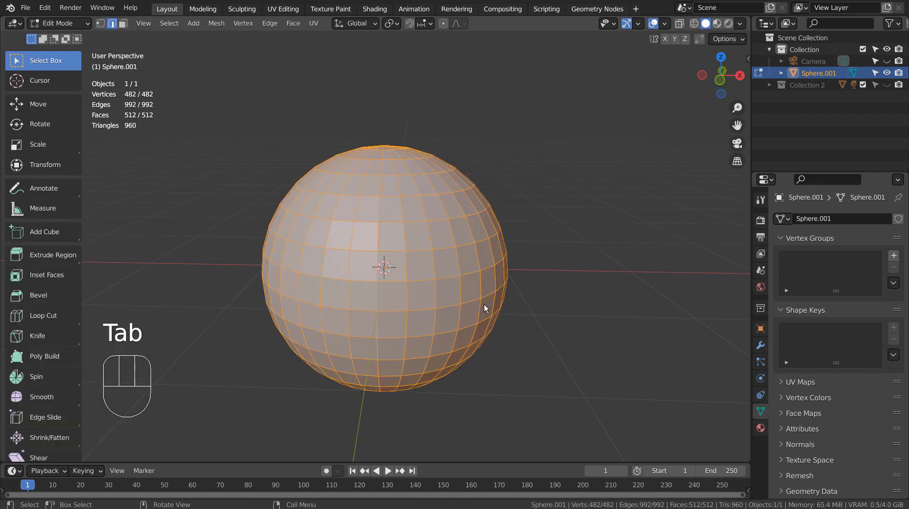
pyautogui.moveTo(484, 305); pyautogui.dragTo(460, 319, button='middle')
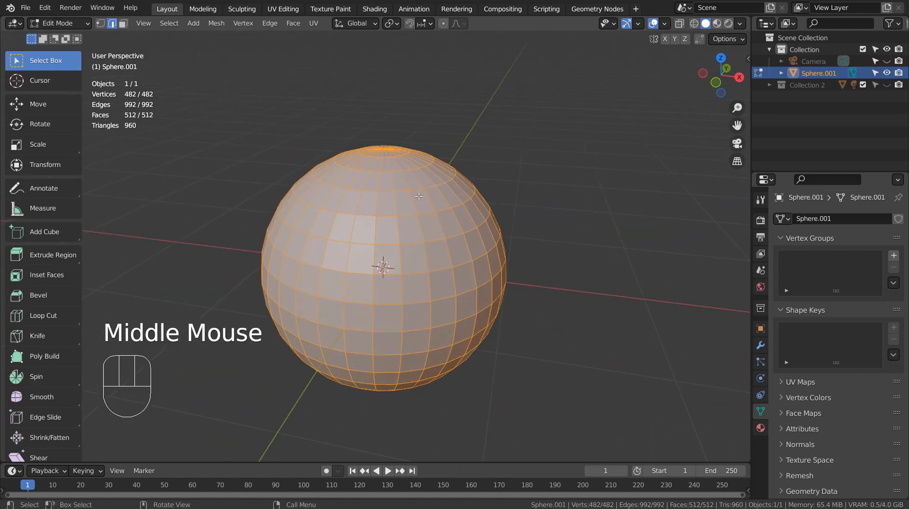
pyautogui.press('2')
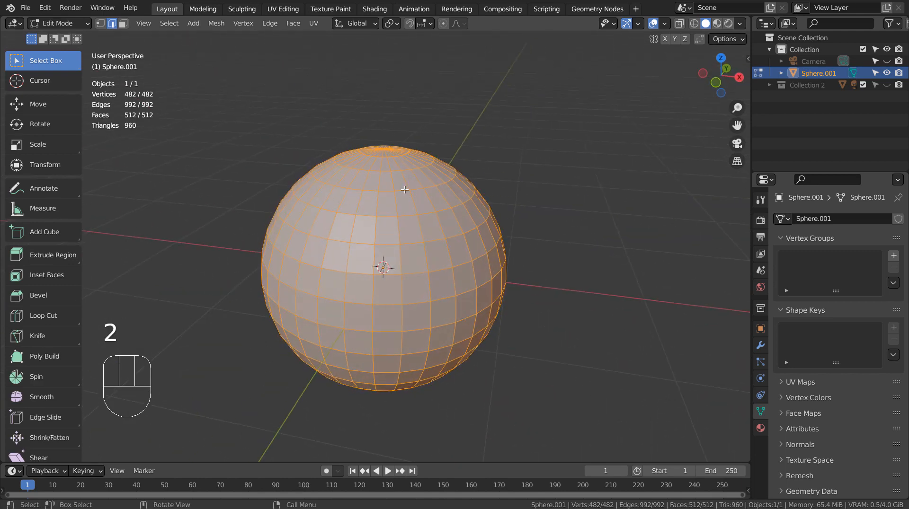
pyautogui.keyDown('alt'); pyautogui.click(388, 190); pyautogui.keyUp('alt')
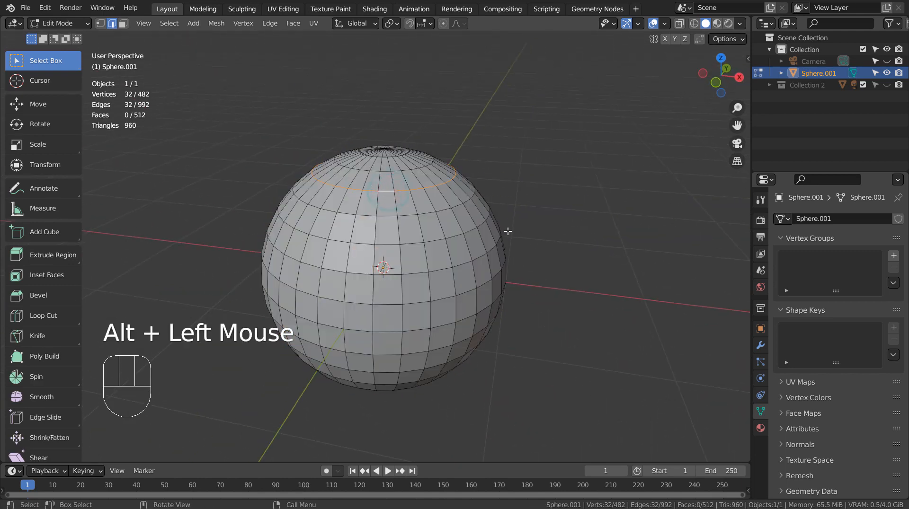
pyautogui.hotkey('shift', 'g')
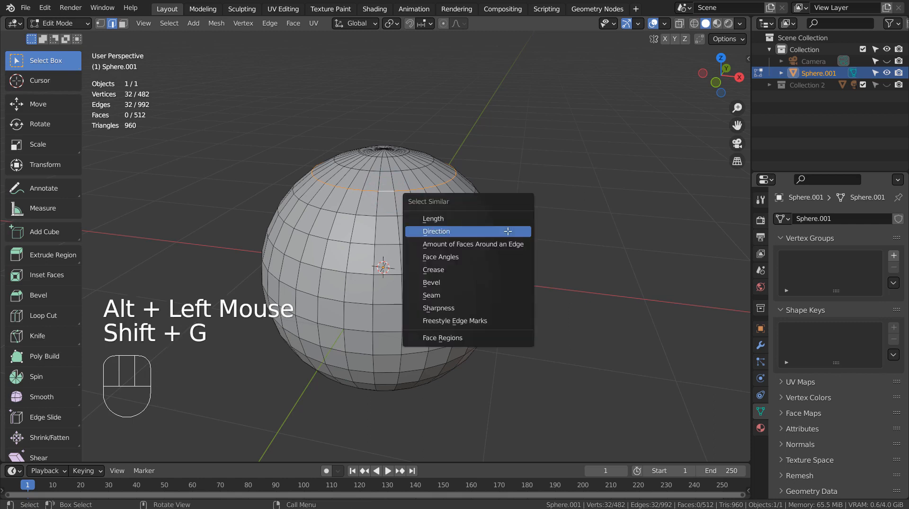
pyautogui.click(471, 232)
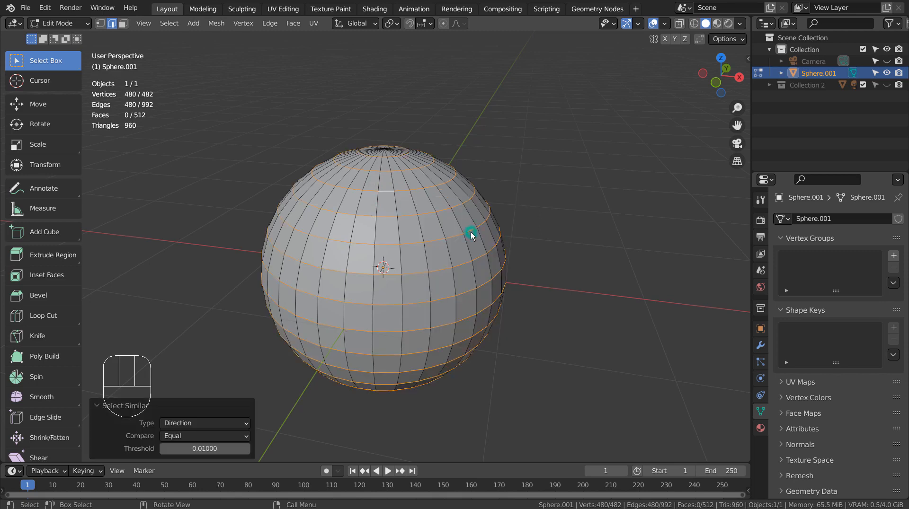
# - Try Extrude Edges on the selected horizontal edge loops and undo the extrusion
pyautogui.moveTo(518, 365); pyautogui.dragTo(530, 334, button='middle')
pyautogui.hotkey('alt', 'e')
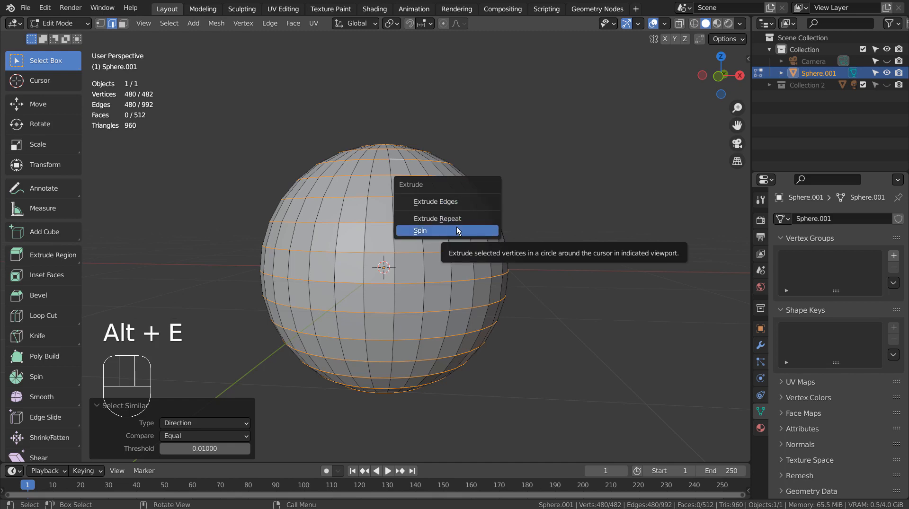
pyautogui.click(459, 203)
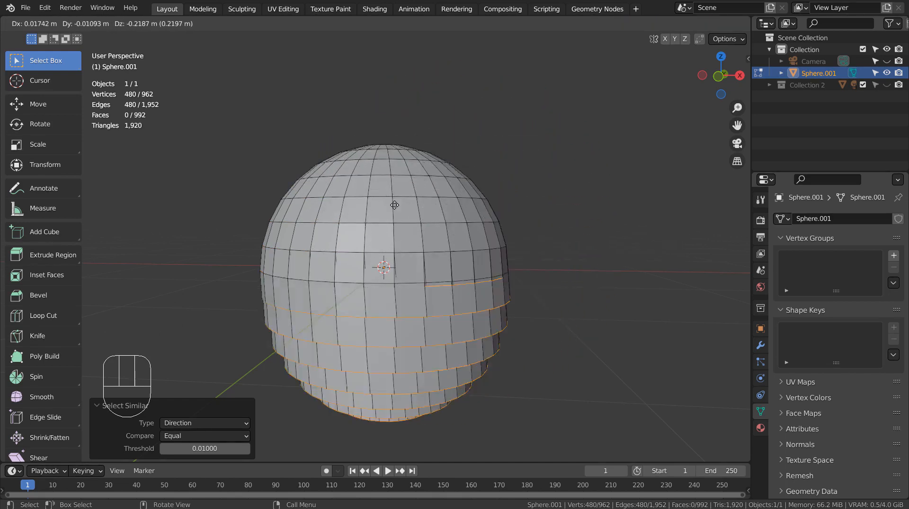
pyautogui.hotkey('ctrl', 'z')
# - Apply Extrude Repeat with 10 steps to the selected horizontal edge loops
pyautogui.hotkey('alt', 'e')
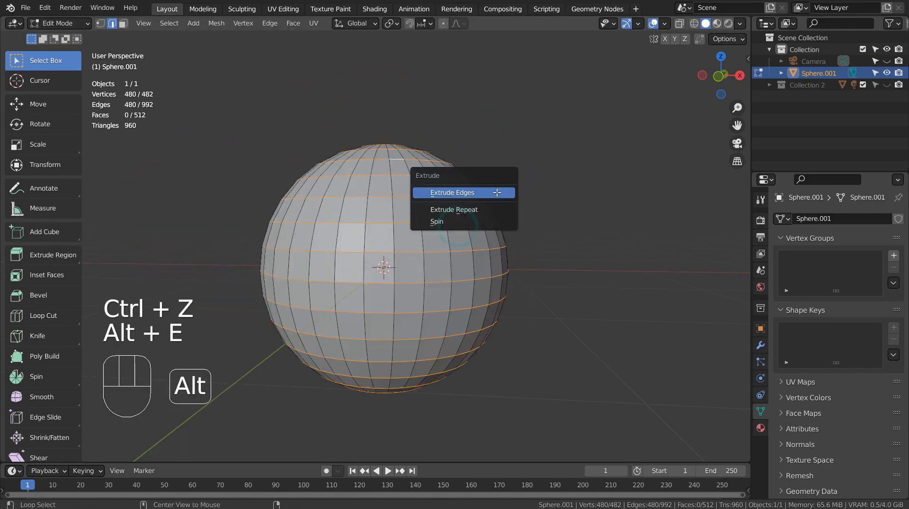
pyautogui.click(496, 211)
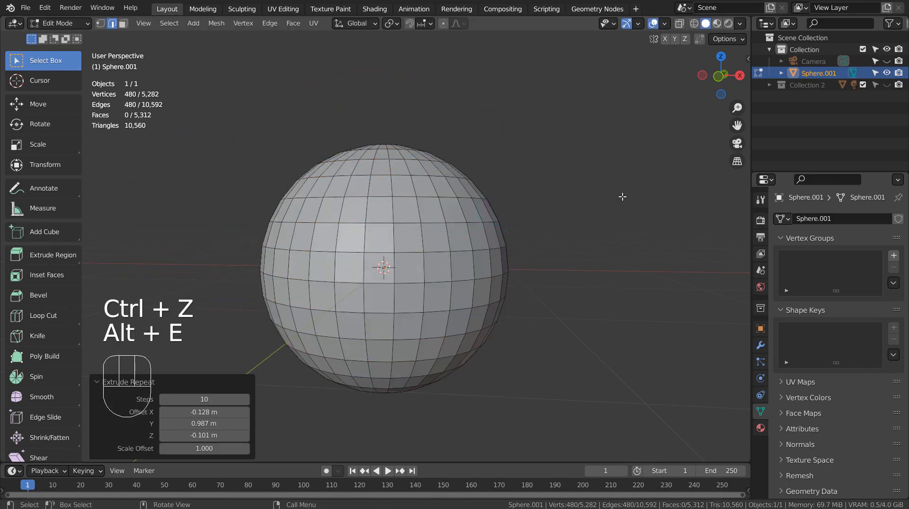
# - Undo the repeated extrusion and Spin the selected horizontal edge loops 360° around the world origin with 12 steps
pyautogui.click(616, 213)
pyautogui.hotkey('ctrl', 'z')
pyautogui.hotkey('ctrl', 'z')
pyautogui.hotkey('alt', 'e')
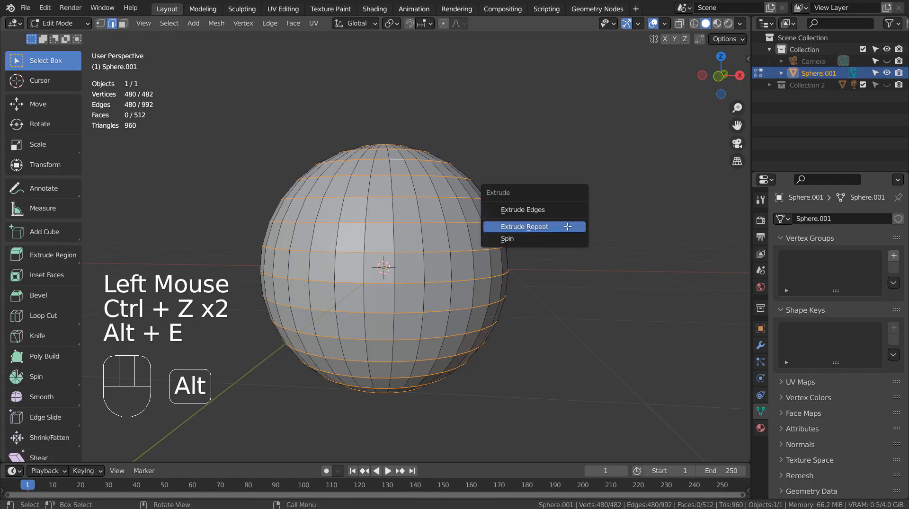
pyautogui.click(551, 237)
pyautogui.scroll(3, 542, 269)
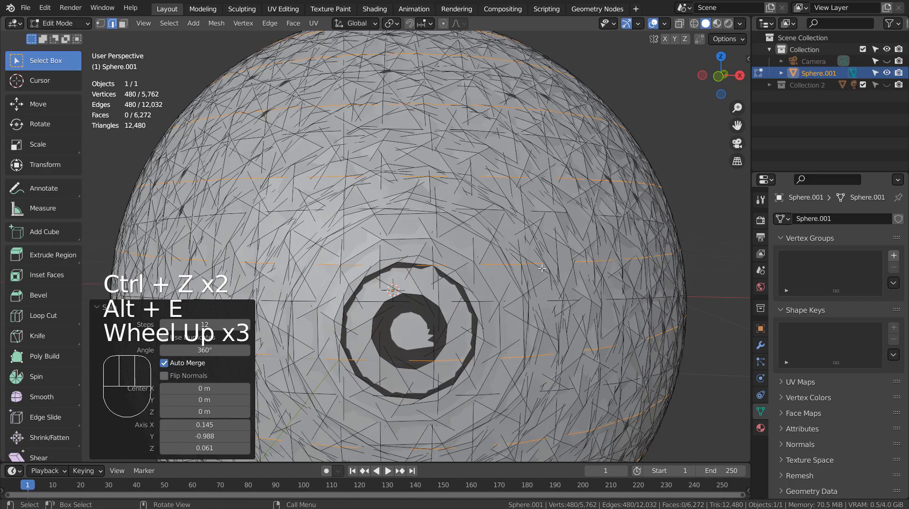
pyautogui.moveTo(542, 268)
pyautogui.mouseDown(button='middle')
pyautogui.moveTo(505, 367)
pyautogui.moveTo(591, 284)
pyautogui.mouseUp(button='middle')
# - Select the entire spun mesh, inspect it in wireframe, and revert to solid-shaded Edit Mode with everything selected
pyautogui.click(694, 23)
pyautogui.press('a')
pyautogui.moveTo(561, 185); pyautogui.dragTo(388, 204, button='middle')
pyautogui.press('Tab')
pyautogui.scroll(-2, 474, 239)
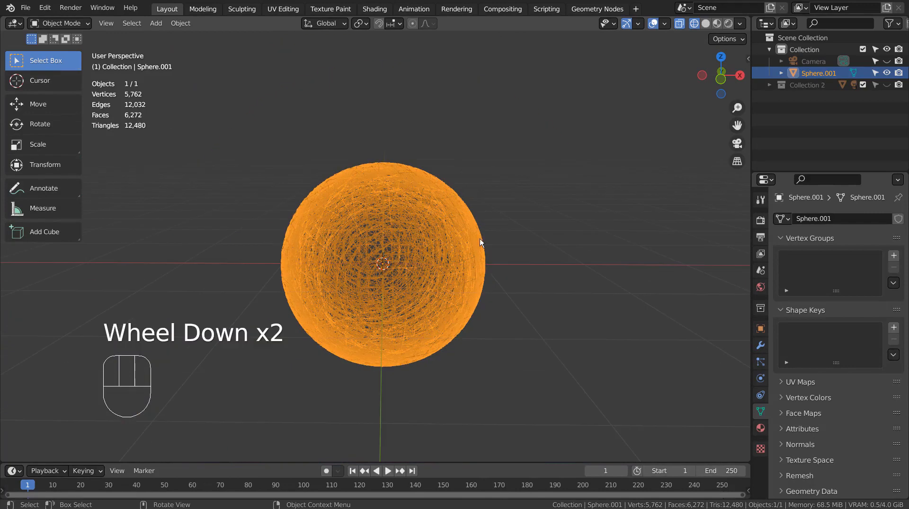
pyautogui.press('1')
pyautogui.press('Tab')
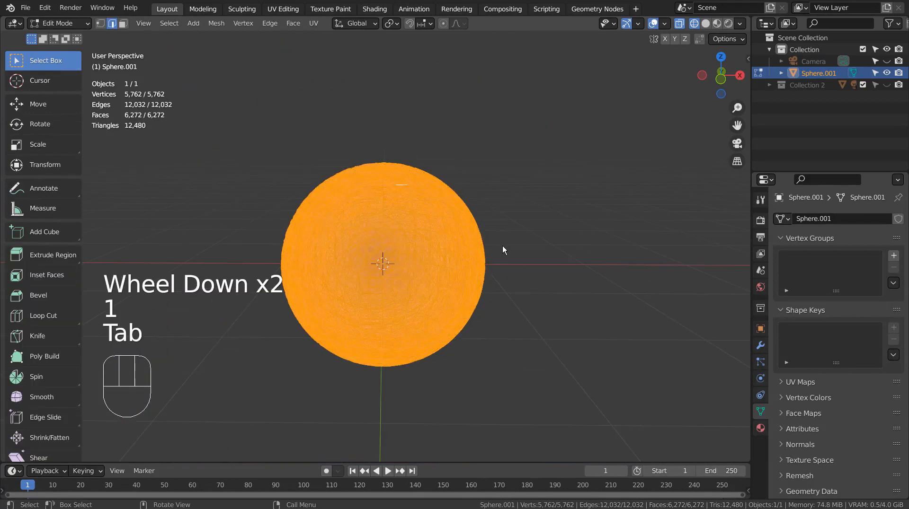
pyautogui.press('1')
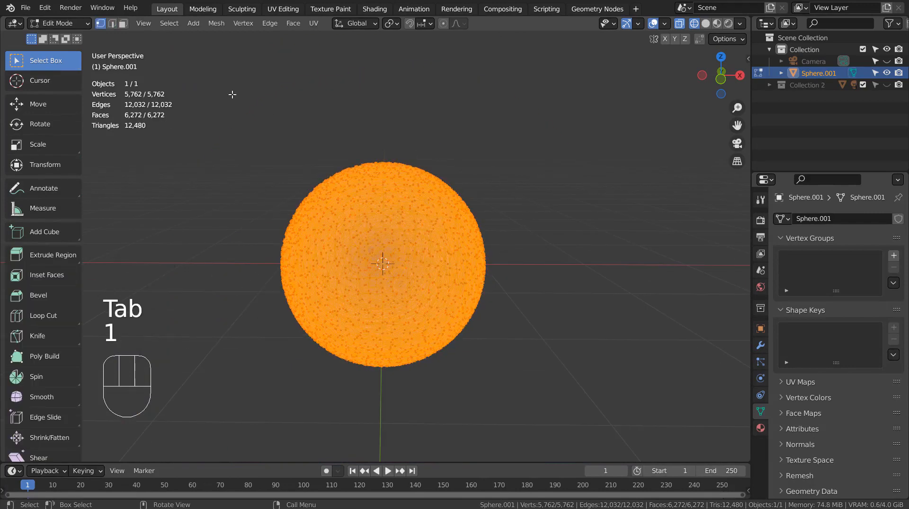
pyautogui.scroll(-2, 538, 268)
pyautogui.hotkey('ctrl', 'z')
pyautogui.hotkey('ctrl', 'z')
pyautogui.hotkey('ctrl', 'z')
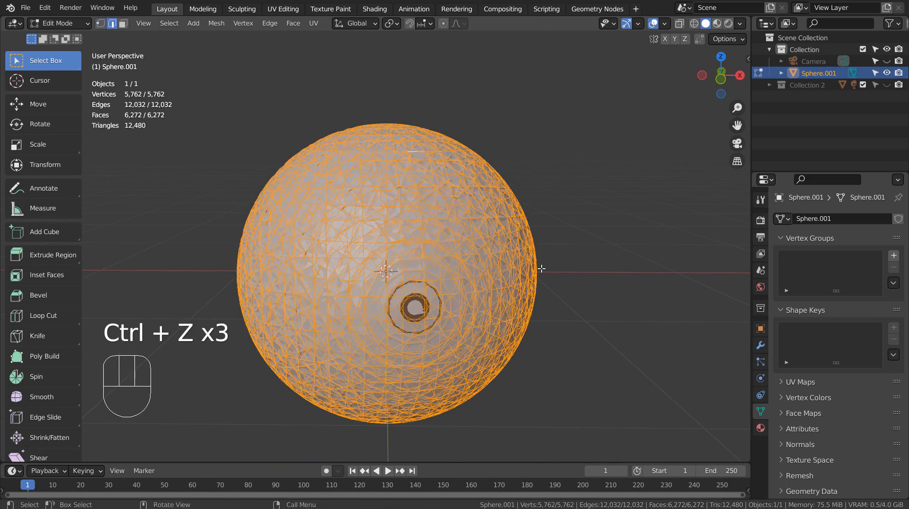
# - Try scaling the whole selected mesh and undo the scaling
pyautogui.press('s')
pyautogui.click(523, 269)
pyautogui.hotkey('ctrl', 'z')
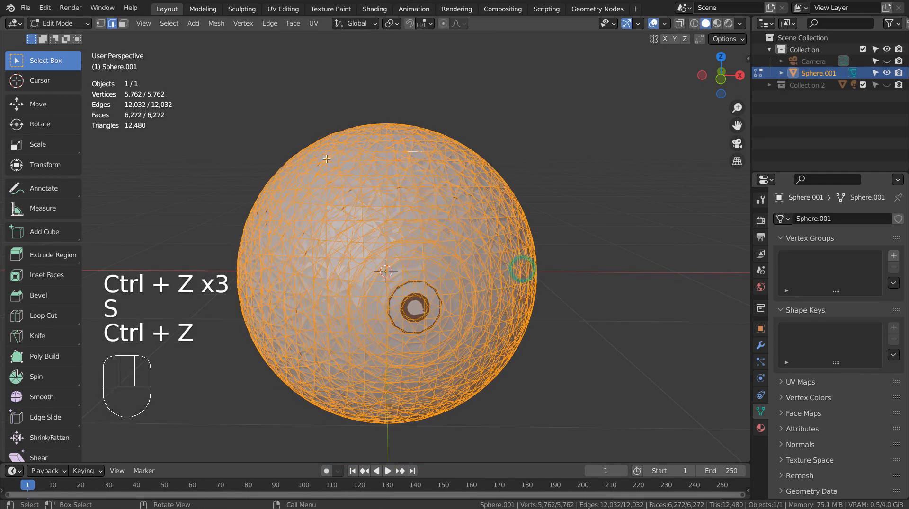
# - Apply Checker Deselect to all vertices of the spun sphere in vertex mode, with 1 deselected, 1 selected and offset 0
pyautogui.click(169, 23)
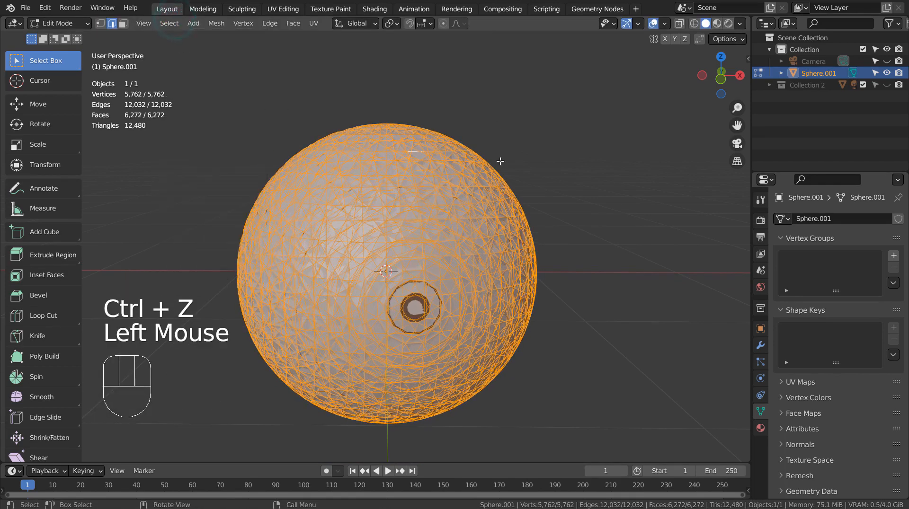
pyautogui.press('1')
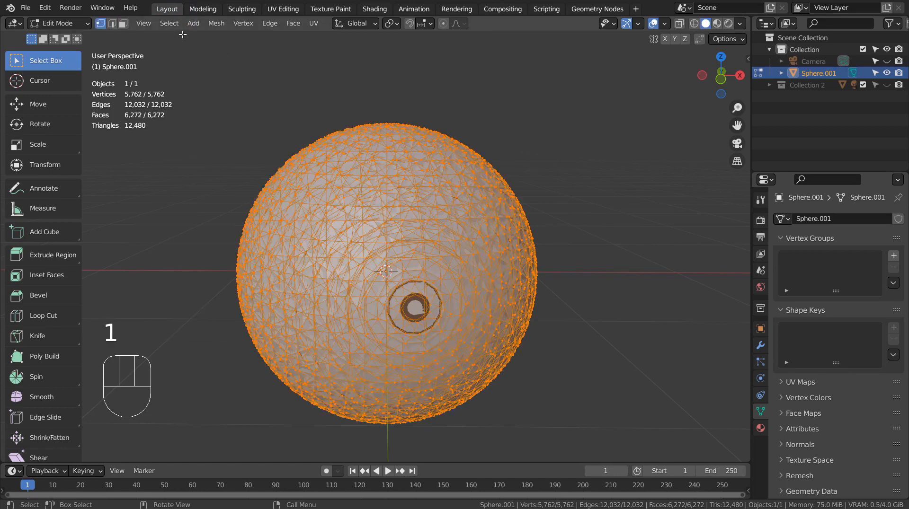
pyautogui.click(171, 23)
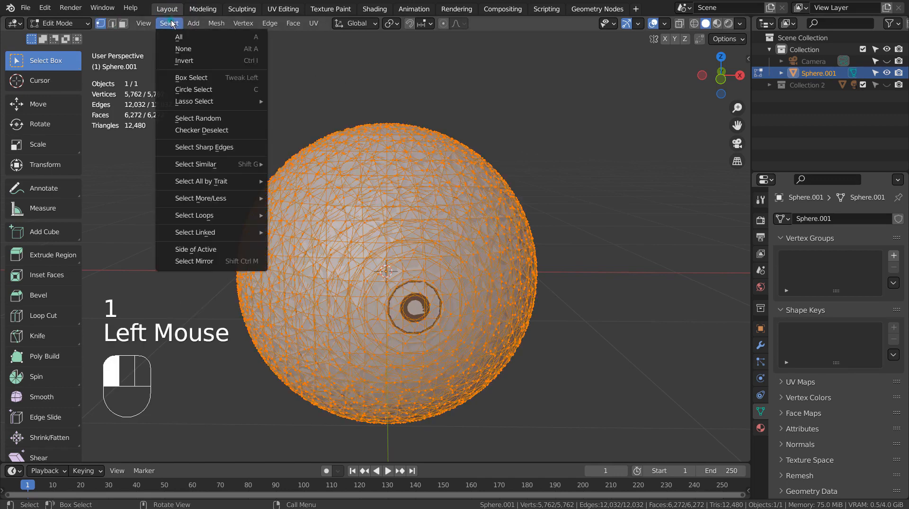
pyautogui.click(199, 131)
# - Scale the alternately selected vertices inward toward the sphere's center and return to Object Mode
pyautogui.press('s')
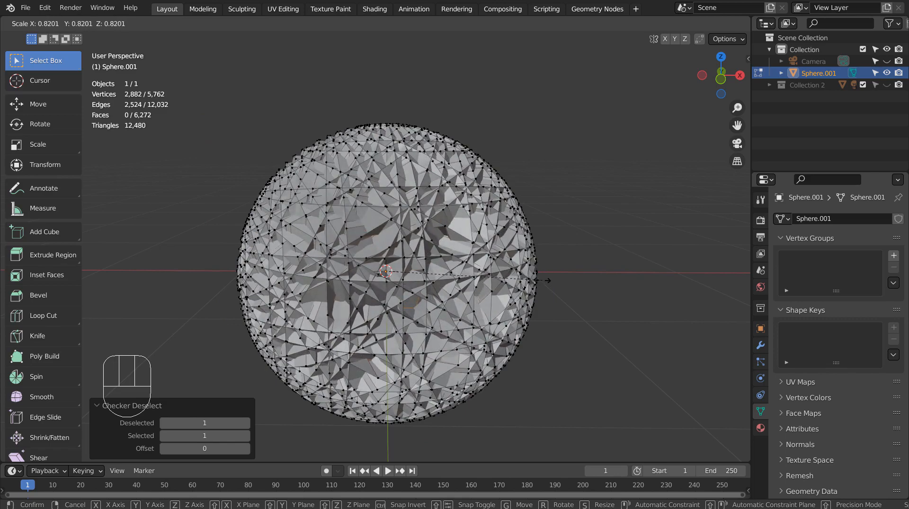
pyautogui.click(518, 280)
pyautogui.moveTo(517, 281); pyautogui.dragTo(626, 226, button='middle')
pyautogui.press('Tab')
pyautogui.scroll(2, 528, 250)
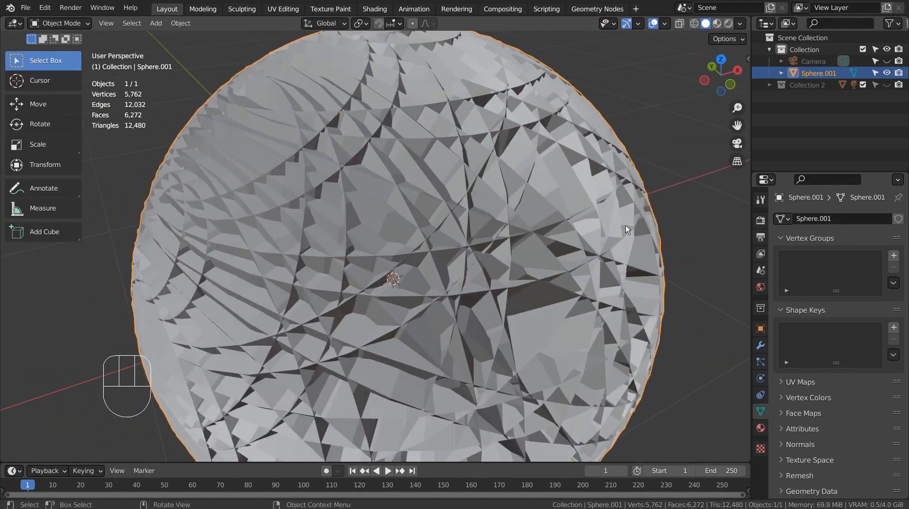
# - Hide Sphere.001, show Collection 2, and select its finished layered sphere to examine it from several sides
pyautogui.click(887, 73)
pyautogui.click(887, 84)
pyautogui.click(586, 252)
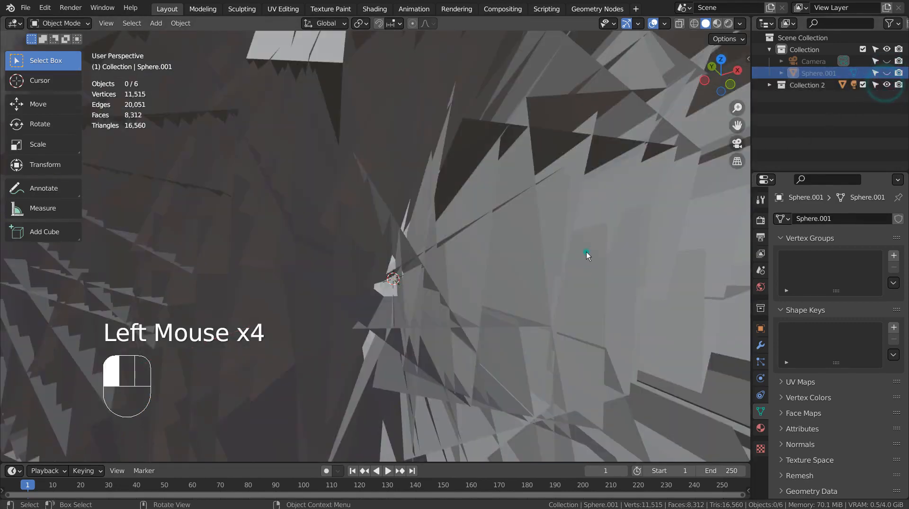
pyautogui.scroll(-3, 586, 252)
pyautogui.click(556, 263)
pyautogui.moveTo(555, 263); pyautogui.dragTo(152, 339, button='middle')
pyautogui.click(317, 266)
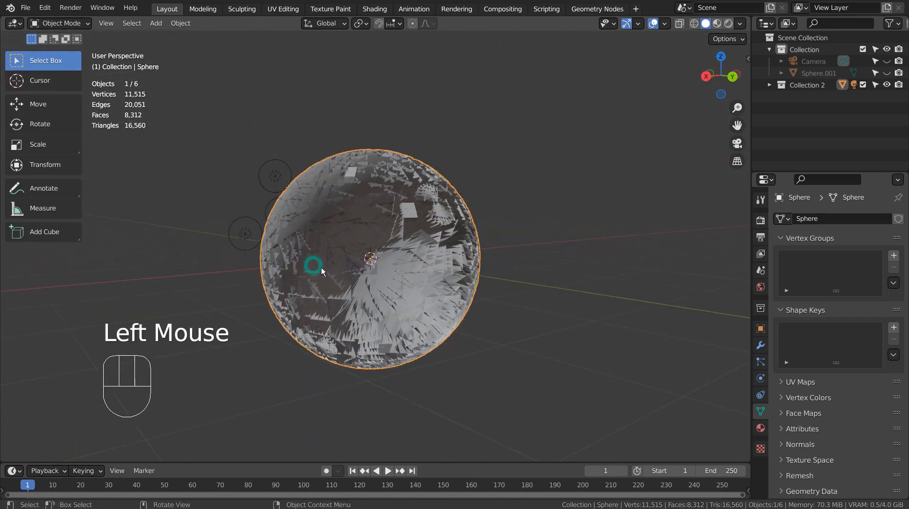
pyautogui.moveTo(321, 268); pyautogui.dragTo(356, 380, button='middle')
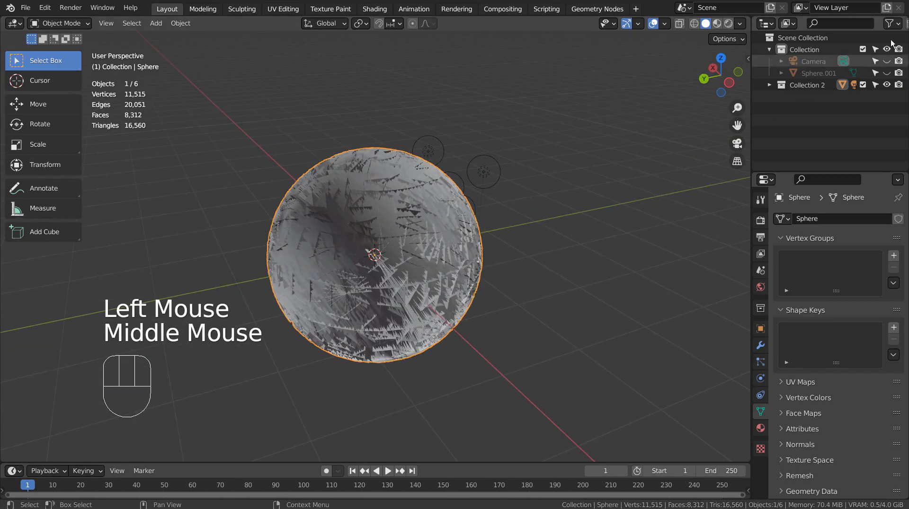
# - Expand Collection 2, select the Point light, and check its placement through the camera
pyautogui.click(769, 87)
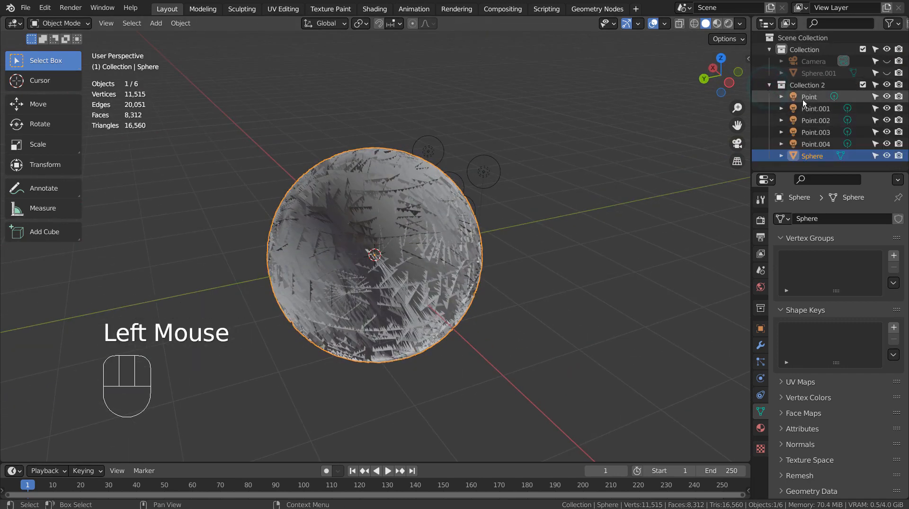
pyautogui.click(803, 98)
pyautogui.press('KP_0')
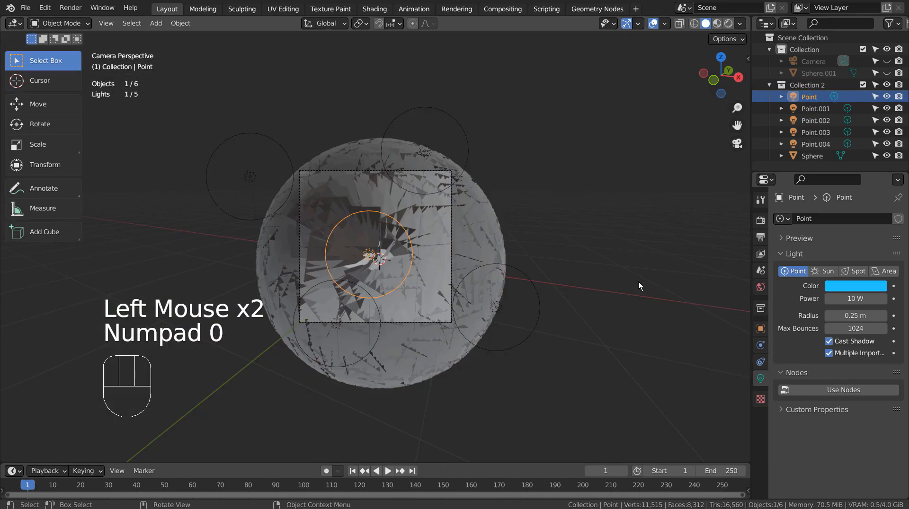
pyautogui.scroll(3, 369, 234)
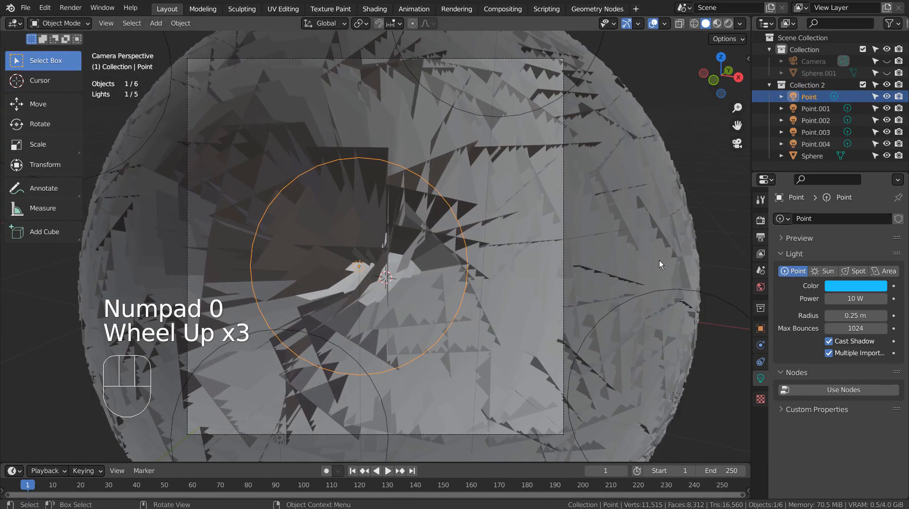
# - Unhide the camera, select it, and inspect its placement relative to the sphere and lights
pyautogui.click(887, 61)
pyautogui.moveTo(597, 285); pyautogui.dragTo(537, 285, button='middle')
pyautogui.scroll(-2, 537, 285)
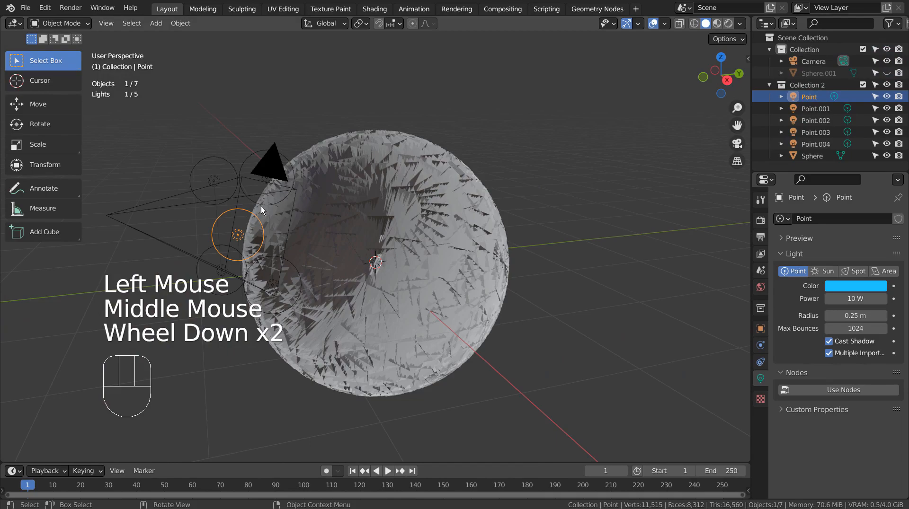
pyautogui.click(273, 159)
pyautogui.moveTo(299, 203); pyautogui.dragTo(490, 275, button='middle')
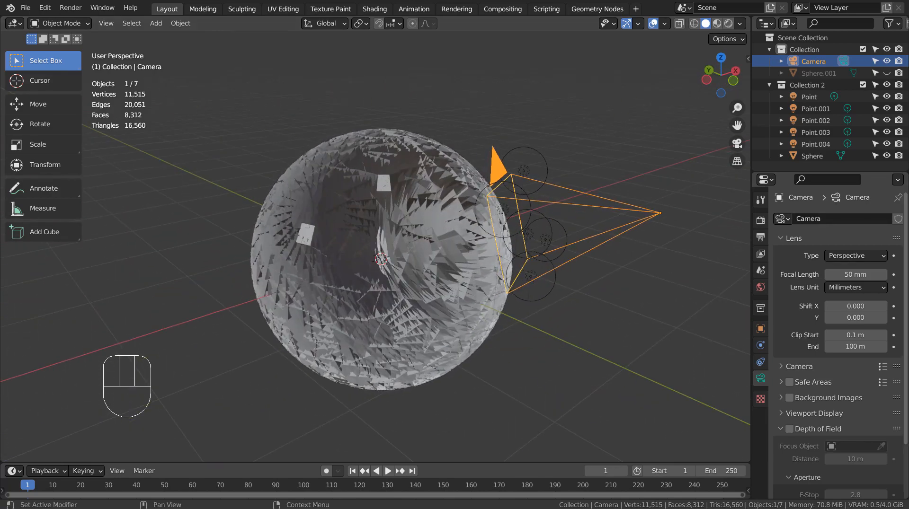
# - Examine the color and power settings of the five point lights in Collection 2
pyautogui.click(804, 95)
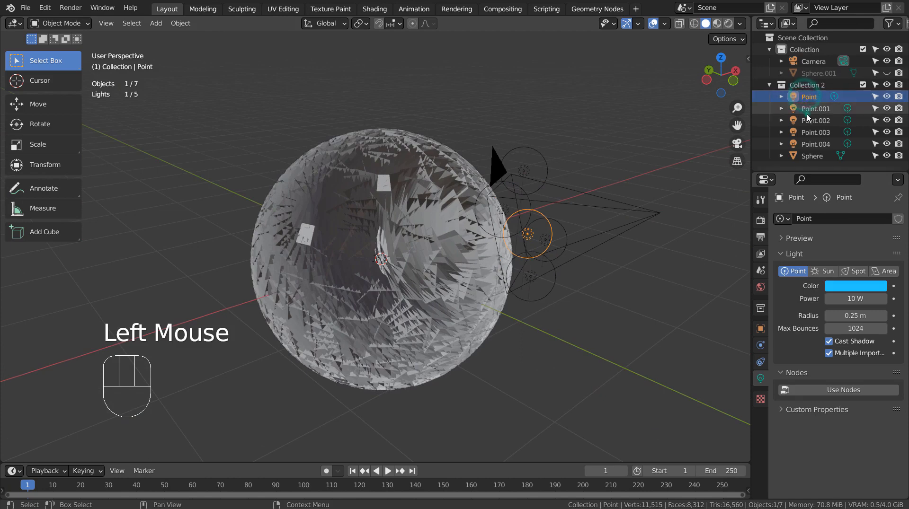
pyautogui.click(811, 109)
pyautogui.click(813, 132)
pyautogui.click(814, 120)
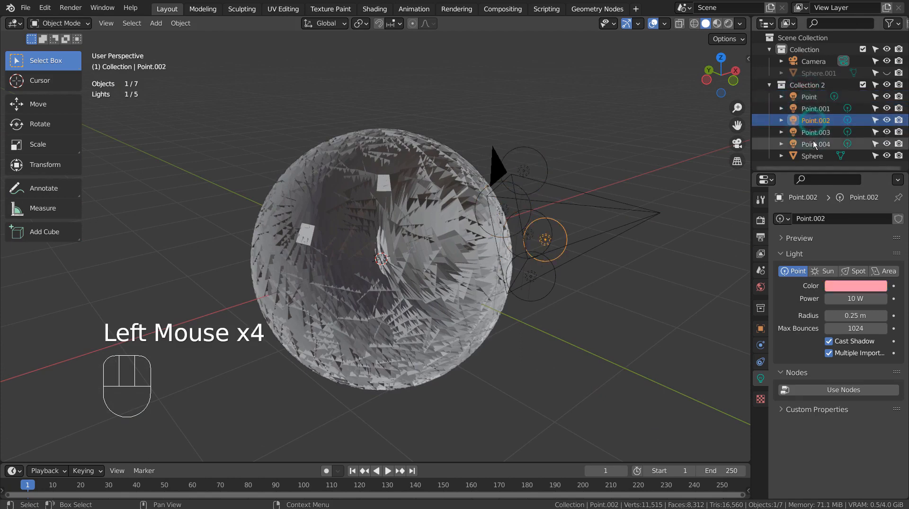
pyautogui.click(814, 145)
pyautogui.click(813, 133)
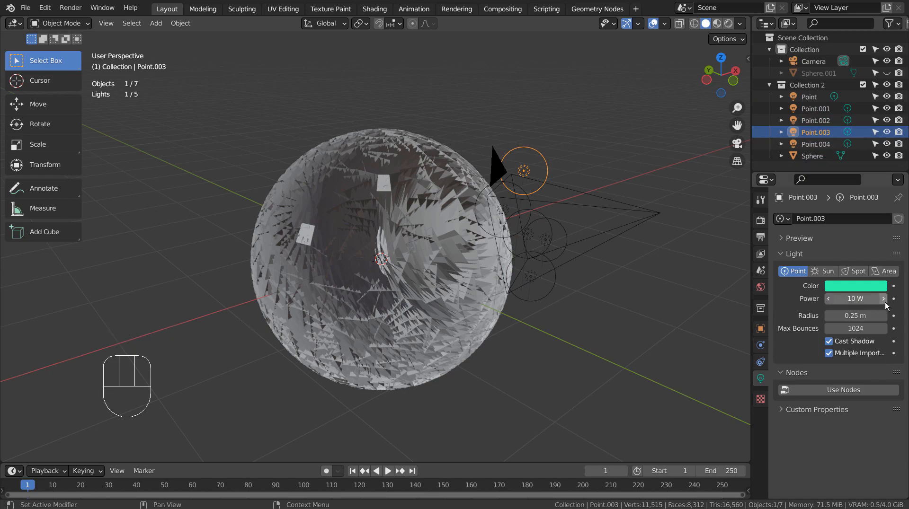
# - Preview the lit sphere with Rendered viewport shading and look at it through the camera
pyautogui.moveTo(664, 281); pyautogui.dragTo(678, 120, button='middle')
pyautogui.click(728, 24)
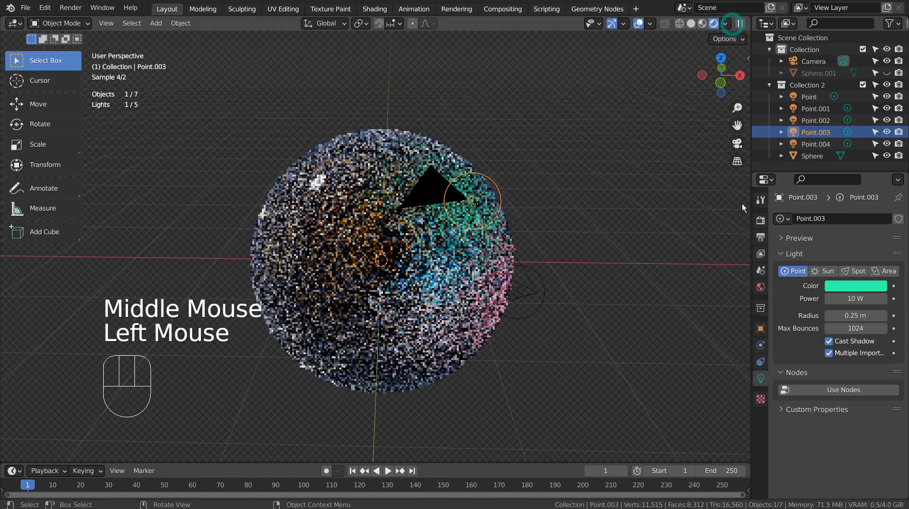
pyautogui.click(607, 305)
pyautogui.press('KP_0')
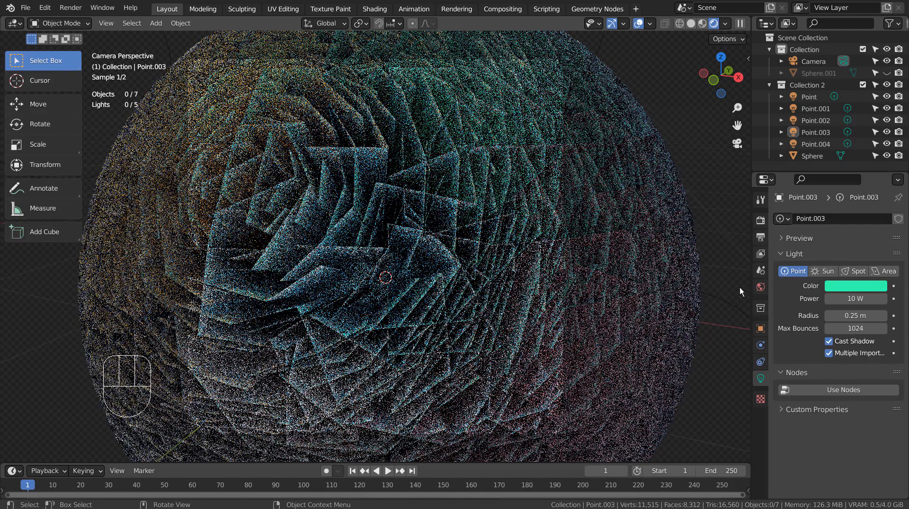
# - Review the Cycles render settings and the Denoise node setup in the Compositing workspace, and return to the Layout workspace
pyautogui.click(761, 222)
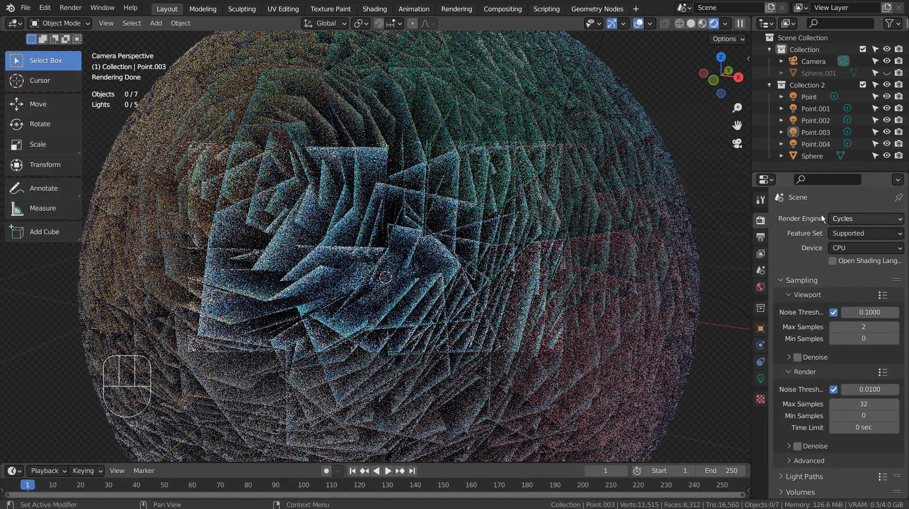
pyautogui.click(509, 9)
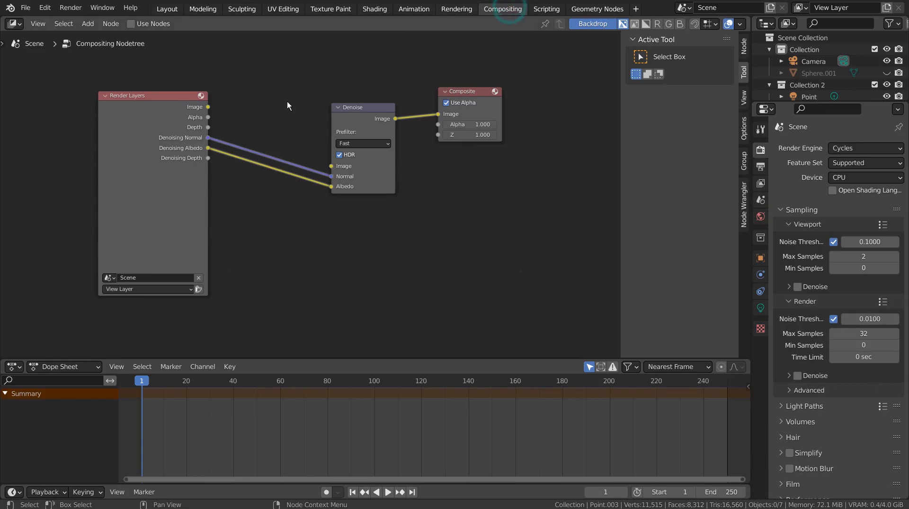
pyautogui.doubleClick(167, 9)
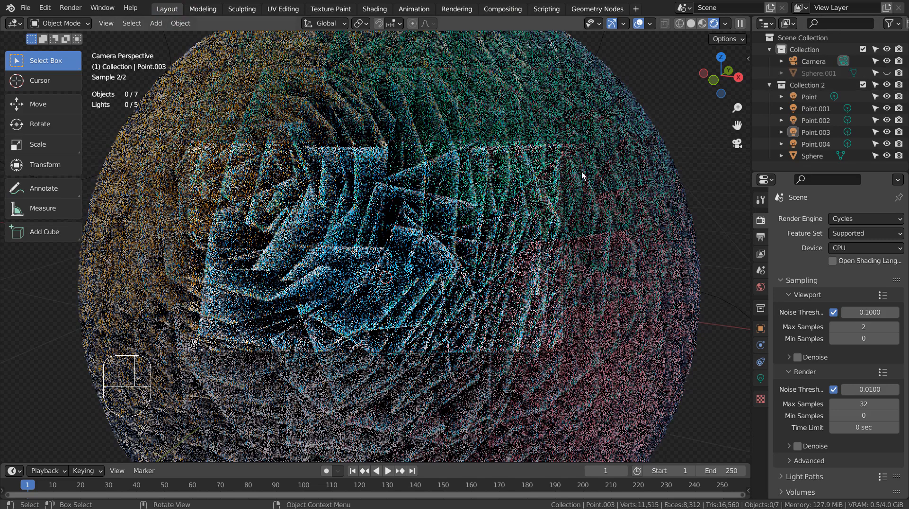
# - Switch the viewport to Solid shading and try rendering the current frame from the camera
pyautogui.click(693, 22)
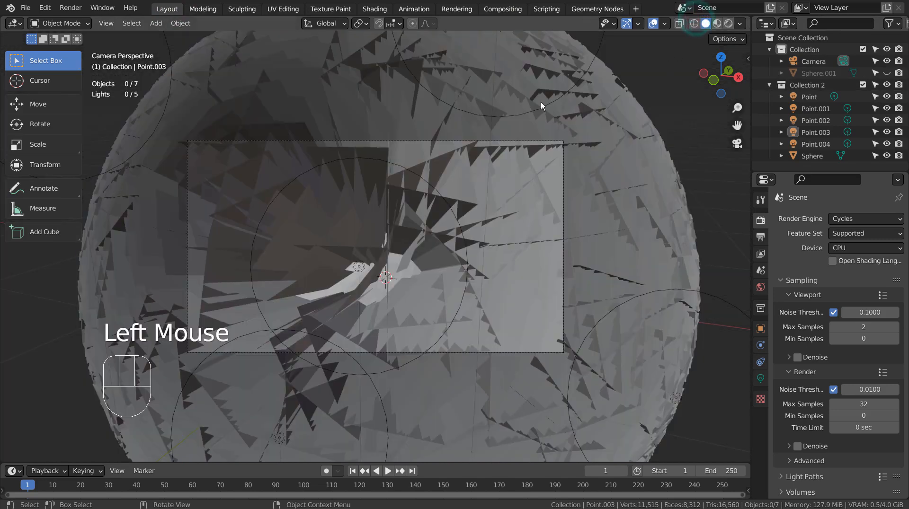
pyautogui.press('F12')
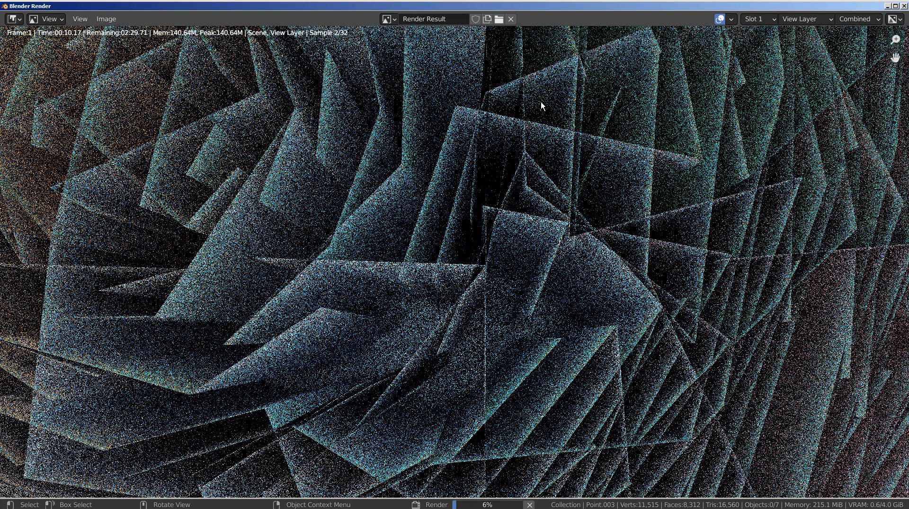
pyautogui.press('Escape')
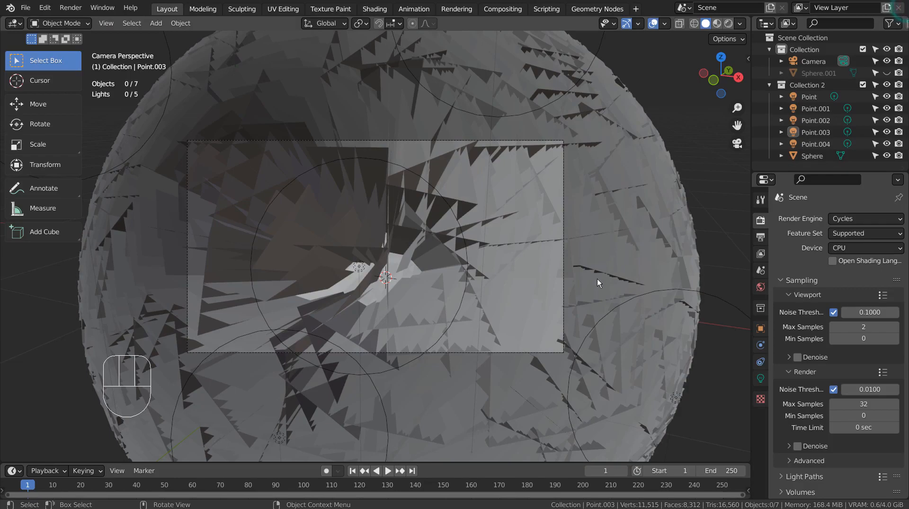
# - Under Rendered viewport shading, move the camera backward in fly navigation so more of the sphere fits in the frame
pyautogui.click(730, 23)
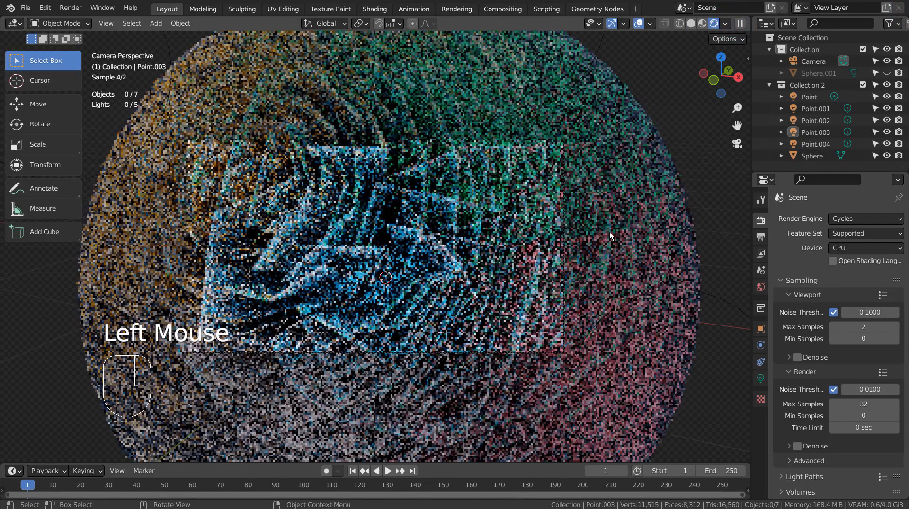
pyautogui.doubleClick(813, 61)
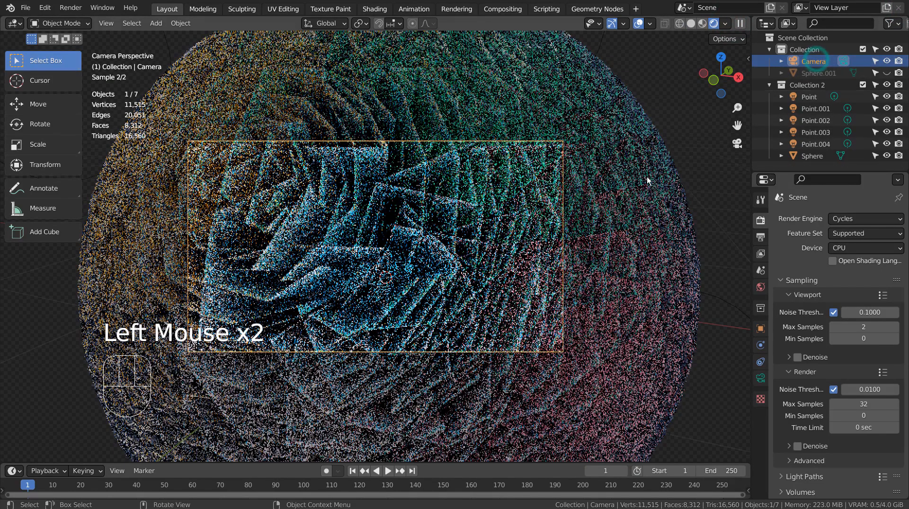
pyautogui.press('KP_0')
pyautogui.press('KP_0')
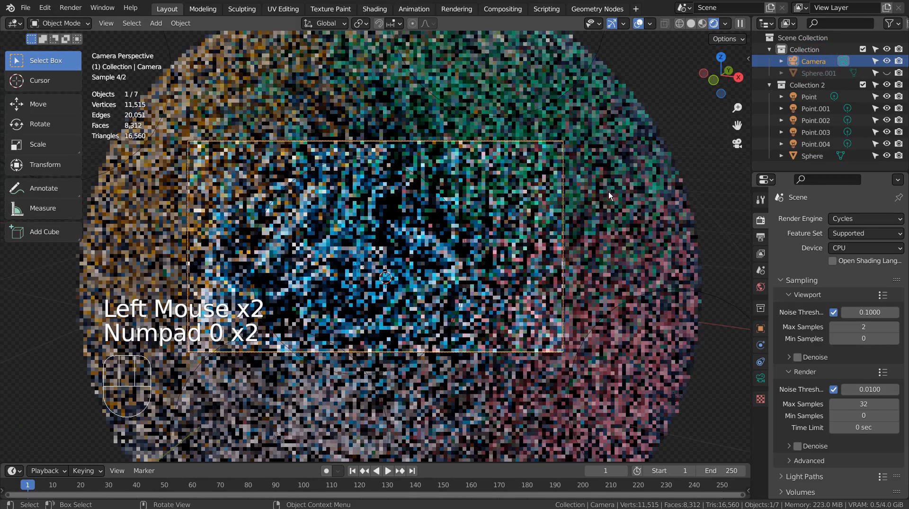
pyautogui.hotkey('shift', '`')
pyautogui.press('s')
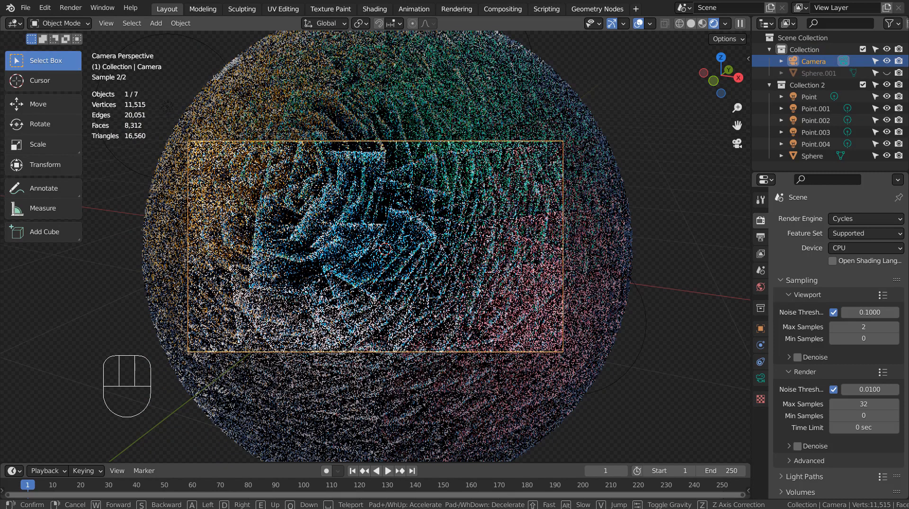
pyautogui.click(375, 247)
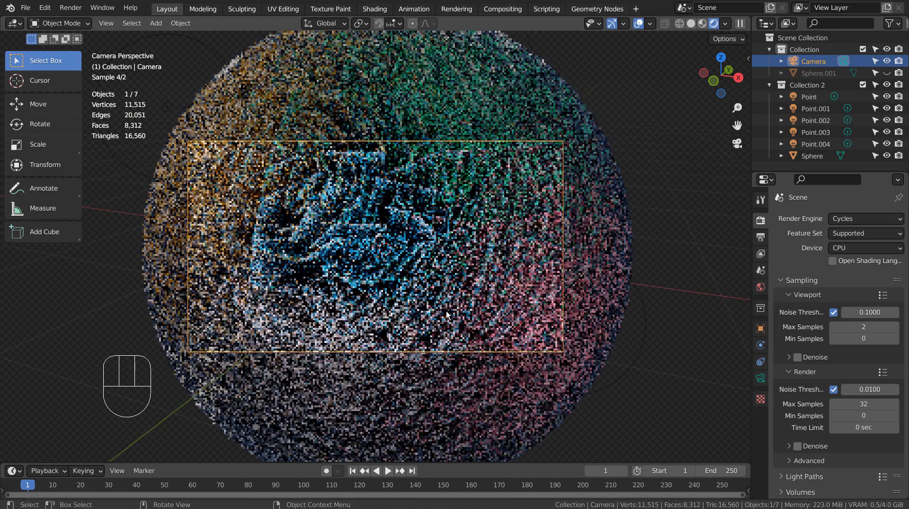
# - Duplicate the blue point light near the sphere's center and place the copy about 0.27 m higher
pyautogui.click(365, 238)
pyautogui.hotkey('shift', 'd')
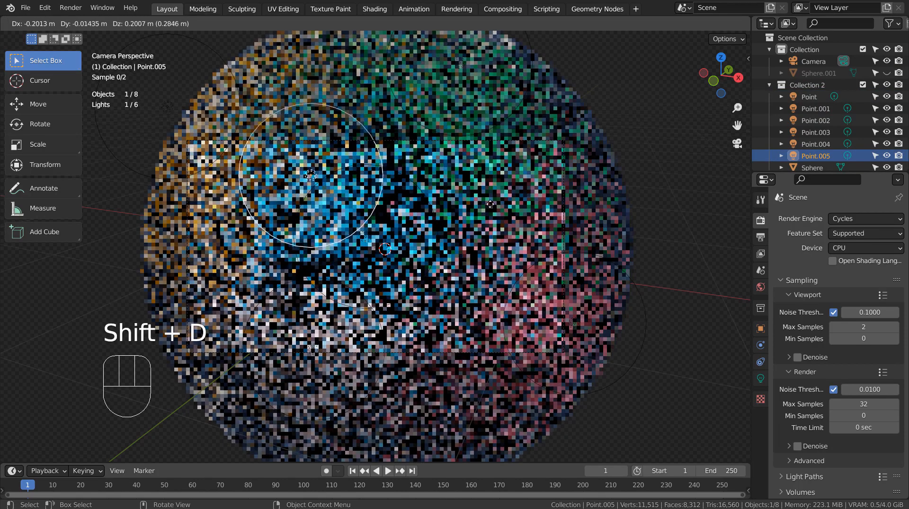
pyautogui.click(530, 184)
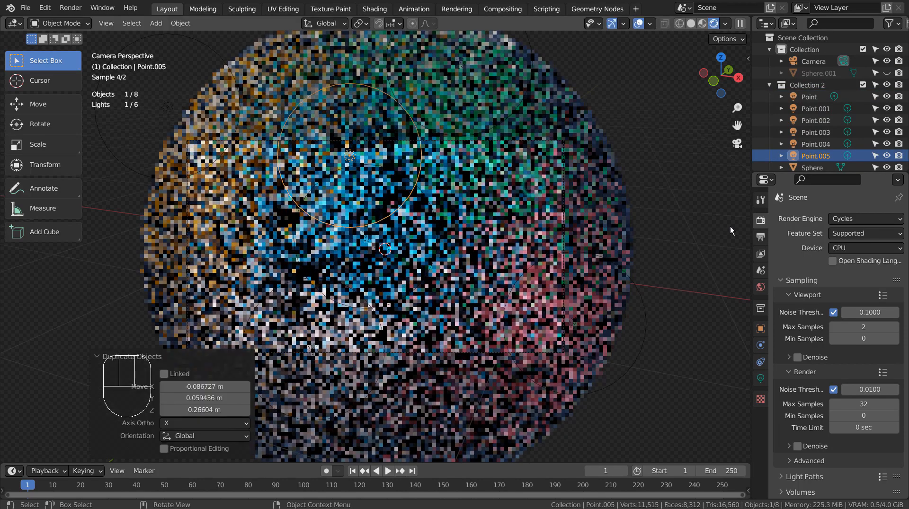
# - Set the duplicated point light's color to near-white
pyautogui.click(761, 377)
pyautogui.click(856, 286)
pyautogui.click(848, 176)
pyautogui.click(683, 176)
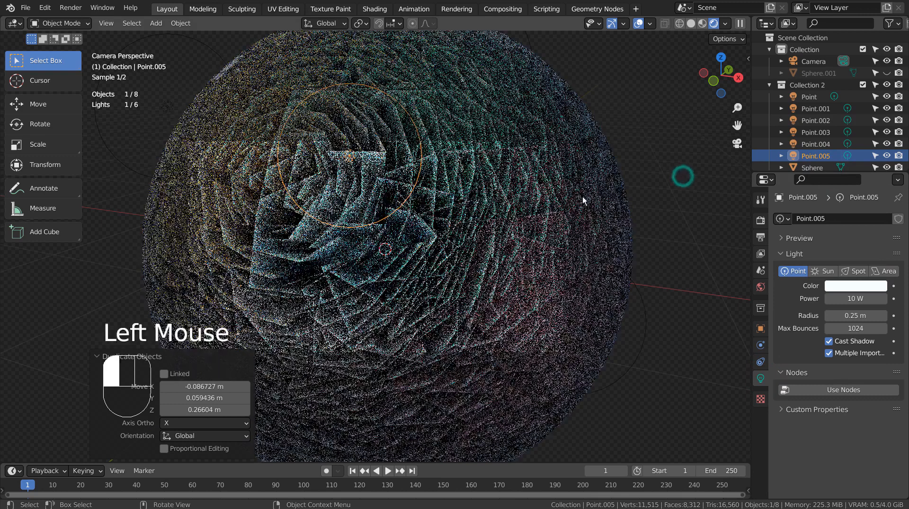
# - Save the file and render the current frame from the camera, with the viewport in Solid shading
pyautogui.click(693, 23)
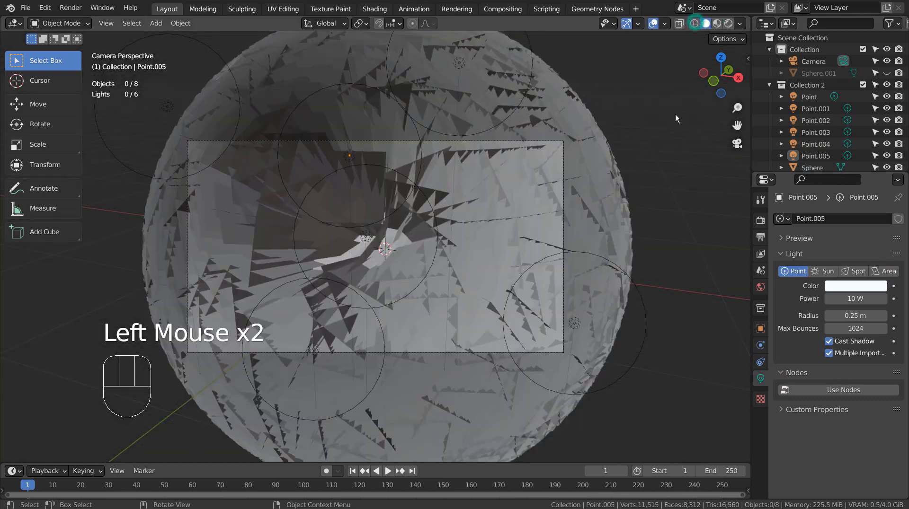
pyautogui.click(674, 117)
pyautogui.hotkey('ctrl', 's')
pyautogui.press('F12')
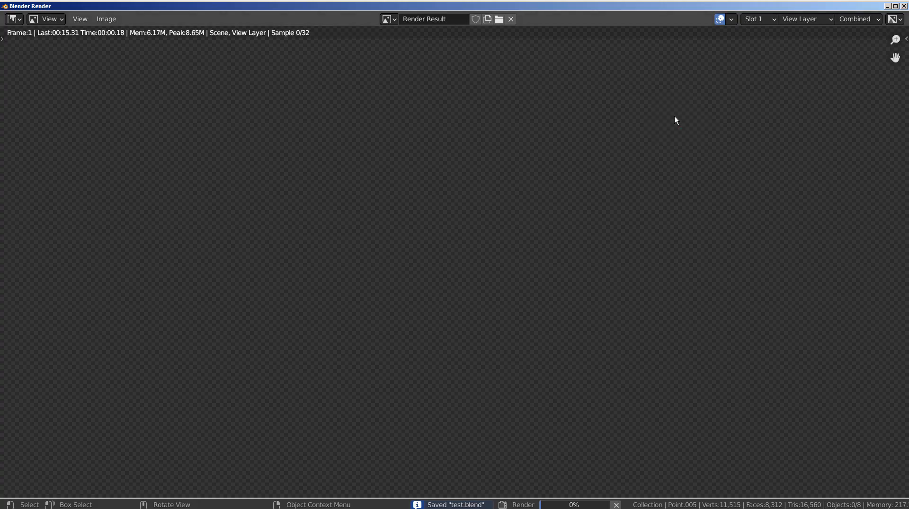